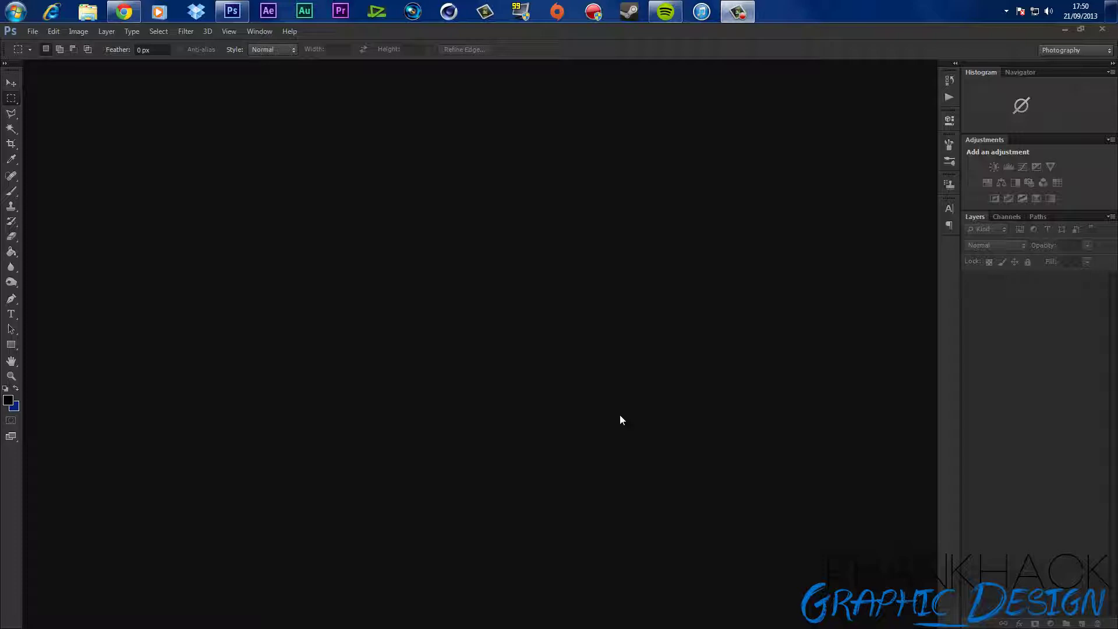
Step: Open Call-of-Duty-World-of-War-Wallpapers.jpg from the Desktop in Photoshop
{"action": "left_click", "coordinate": [32, 32]}
{"action": "left_click", "coordinate": [47, 54]}
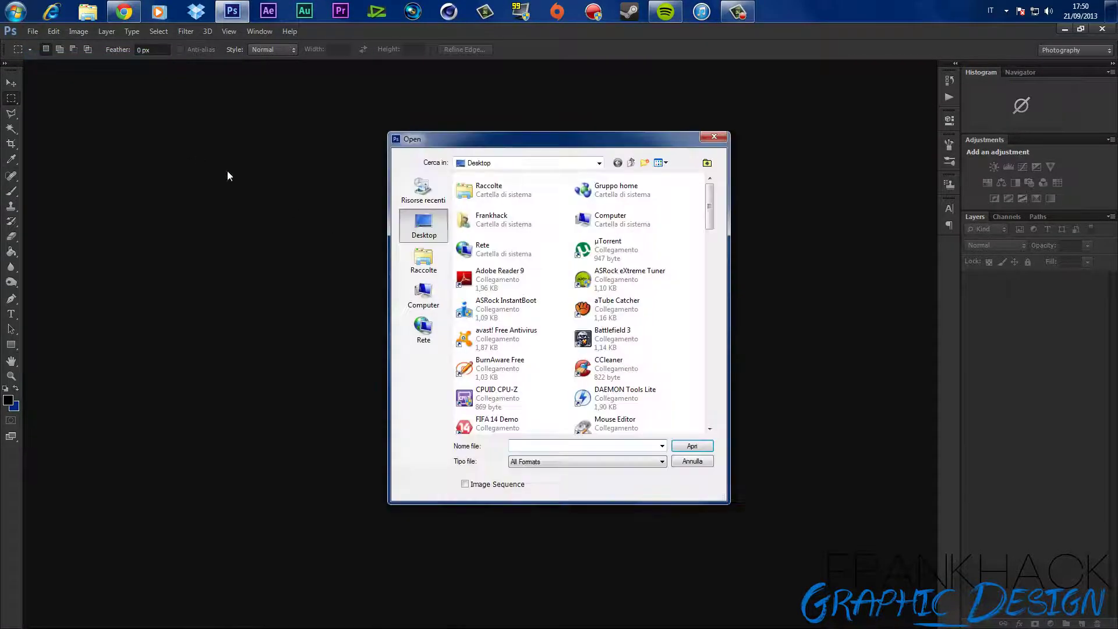
{"action": "scroll", "coordinate": [540, 288], "scroll_direction": "down", "scroll_amount": 5}
{"action": "scroll", "coordinate": [541, 288], "scroll_direction": "down", "scroll_amount": 5}
{"action": "scroll", "coordinate": [550, 294], "scroll_direction": "down", "scroll_amount": 5}
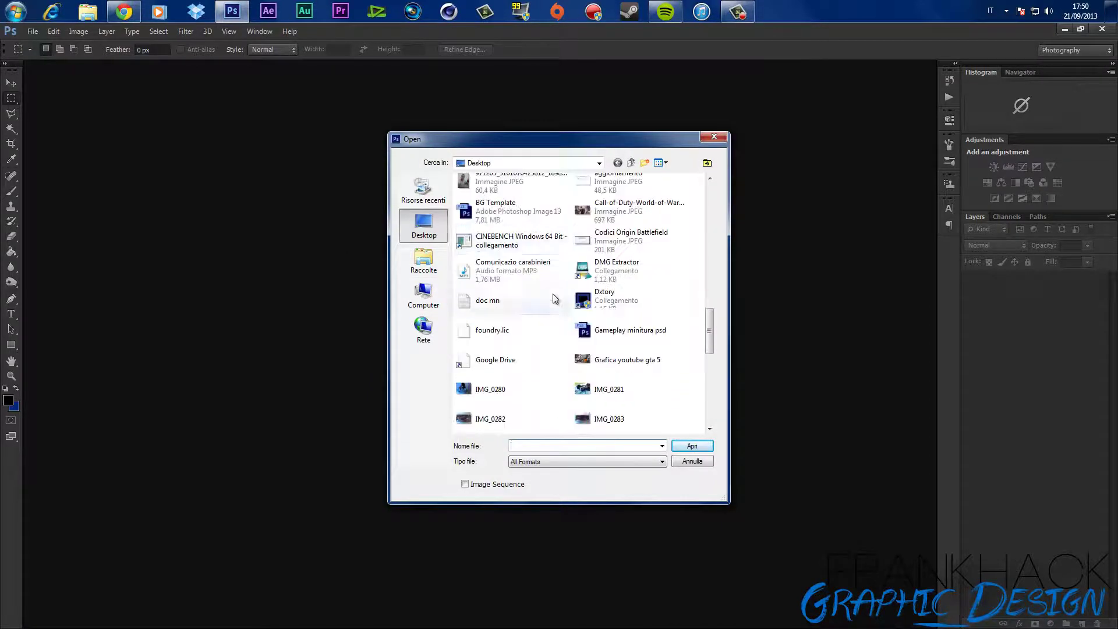
{"action": "scroll", "coordinate": [554, 299], "scroll_direction": "up", "scroll_amount": 2}
{"action": "left_click", "coordinate": [611, 279]}
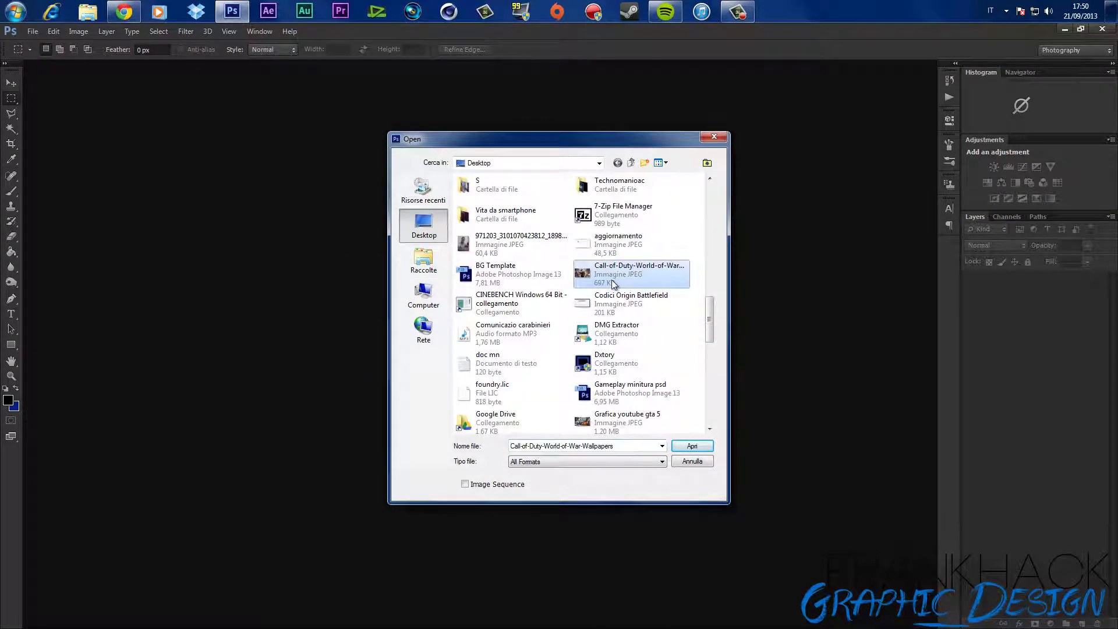
{"action": "double_click", "coordinate": [611, 280]}
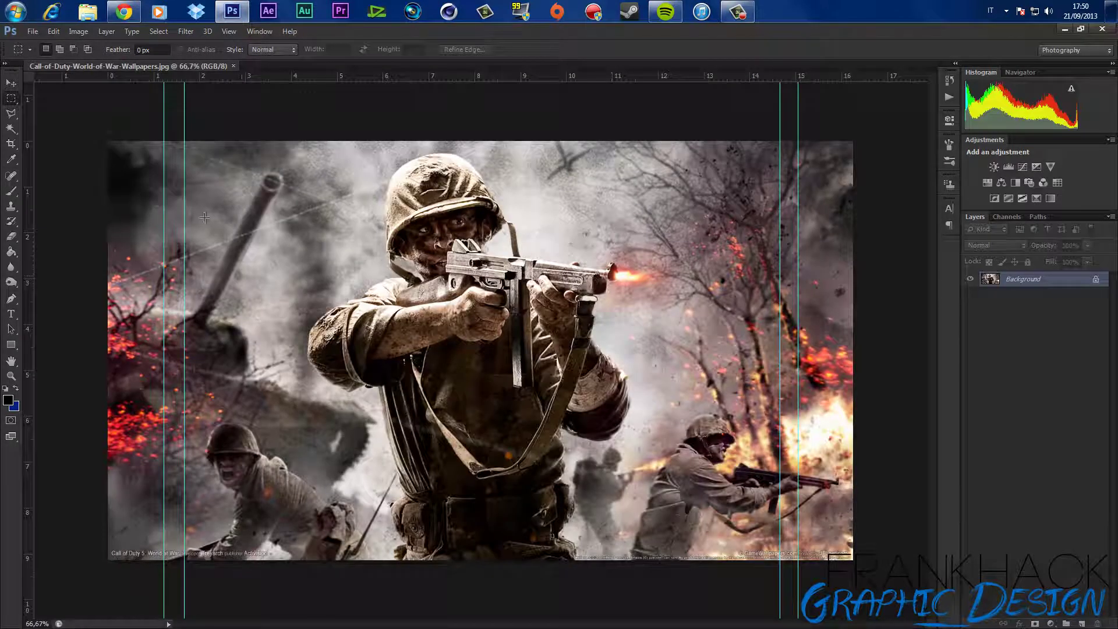
Step: Drag both vertical guides off the wallpaper with the Move tool
{"action": "left_click", "coordinate": [11, 84]}
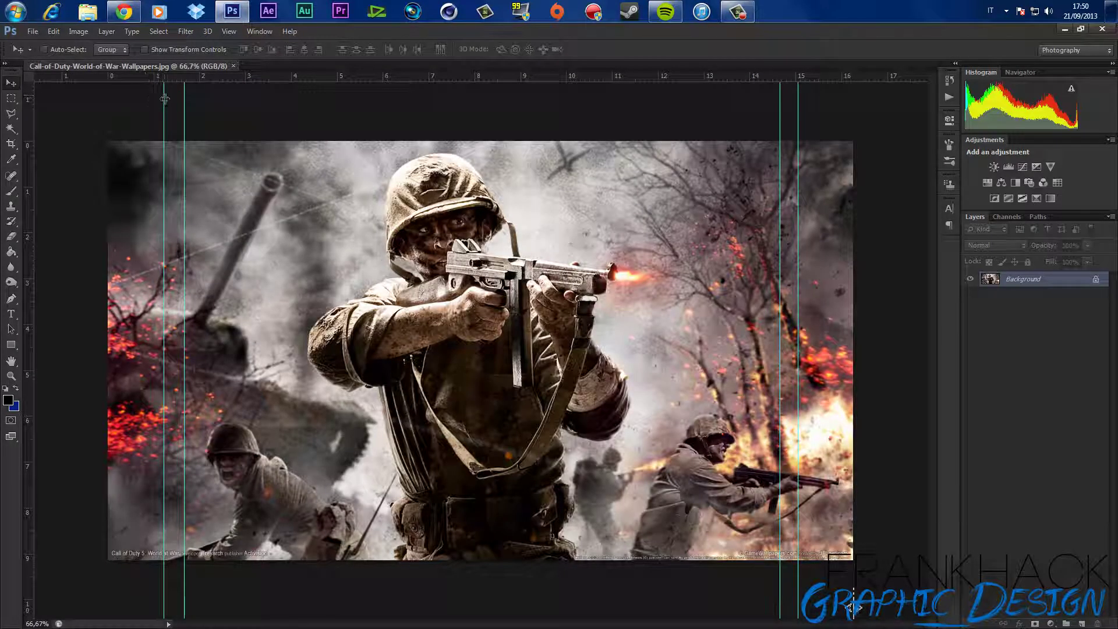
{"action": "left_click_drag", "start_coordinate": [165, 99], "coordinate": [165, 76]}
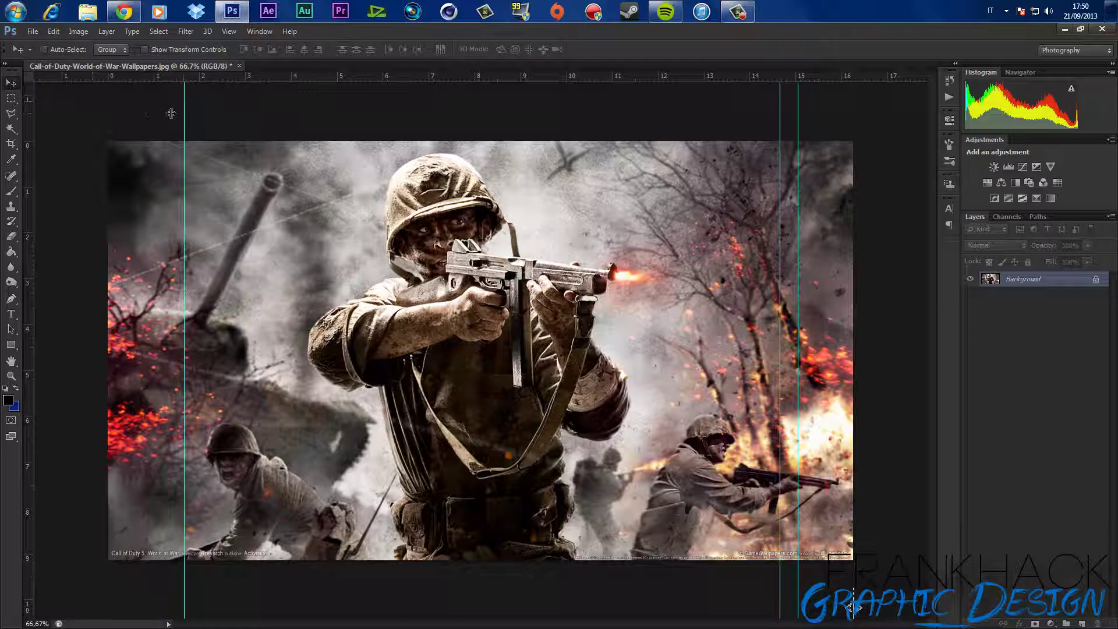
{"action": "mouse_move", "coordinate": [184, 114]}
{"action": "left_mouse_down"}
{"action": "mouse_move", "coordinate": [779, 135]}
{"action": "mouse_move", "coordinate": [2, 120]}
{"action": "left_mouse_up"}
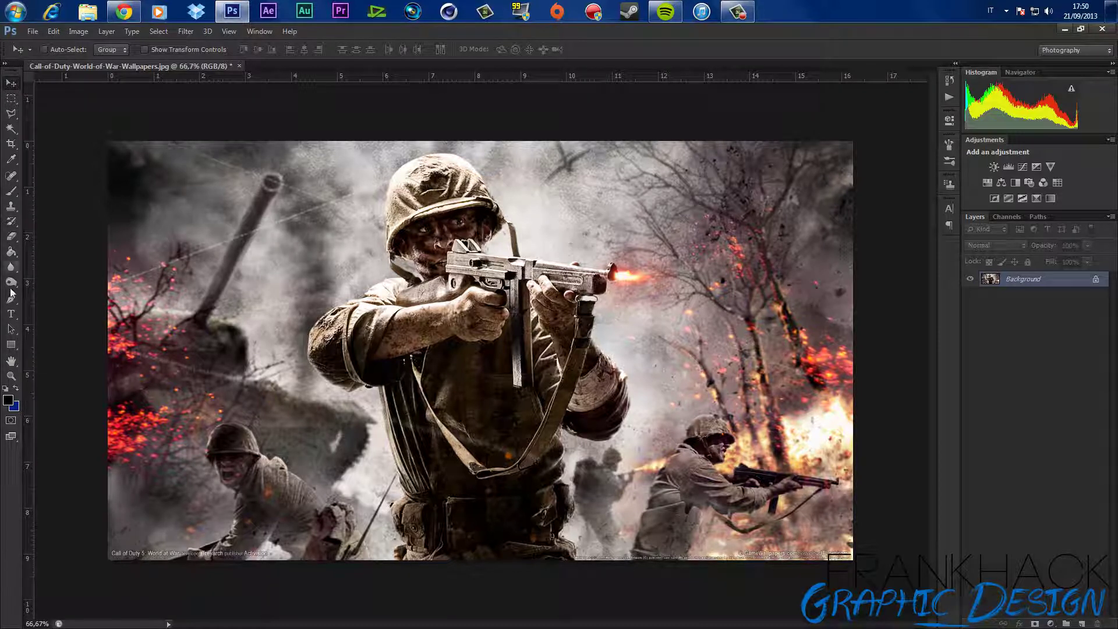
Step: Draw a black Rectangle 1 shape spanning the wallpaper's top band and commit it
{"action": "left_click", "coordinate": [13, 346]}
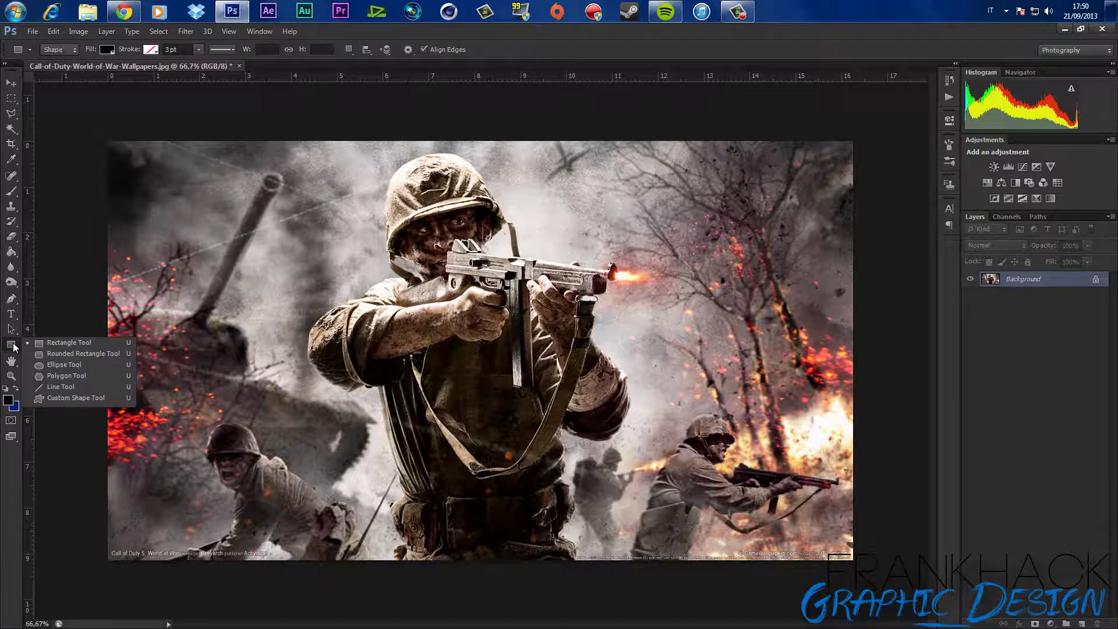
{"action": "left_click", "coordinate": [50, 348]}
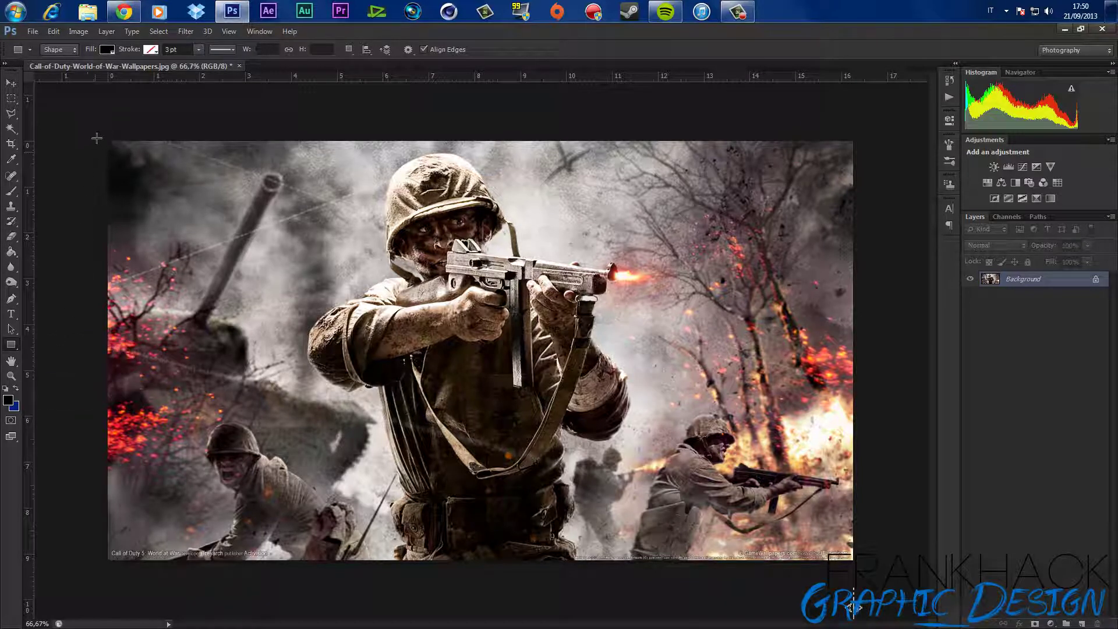
{"action": "mouse_move", "coordinate": [97, 139]}
{"action": "left_mouse_down"}
{"action": "mouse_move", "coordinate": [248, 245]}
{"action": "mouse_move", "coordinate": [847, 269]}
{"action": "left_mouse_up"}
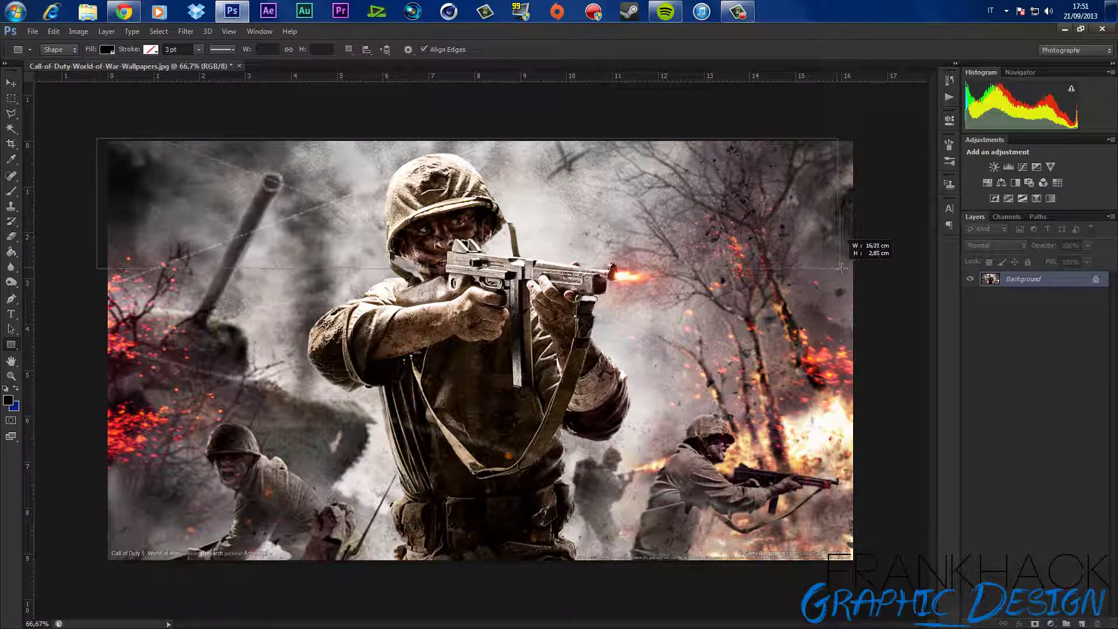
{"action": "left_click_drag", "start_coordinate": [847, 269], "coordinate": [854, 270]}
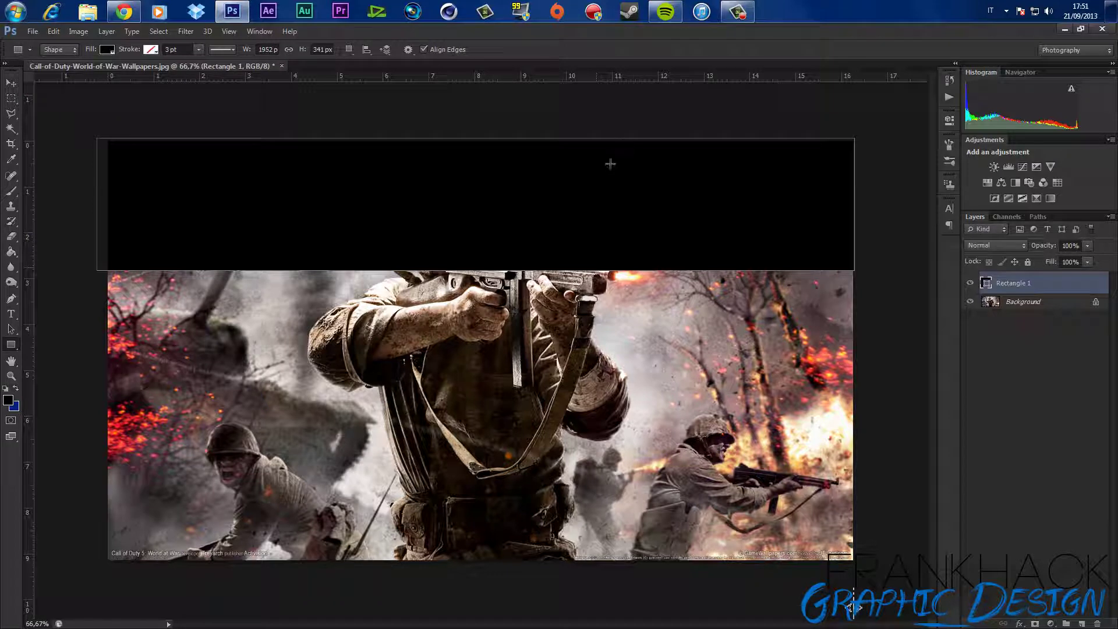
{"action": "key", "text": "Return"}
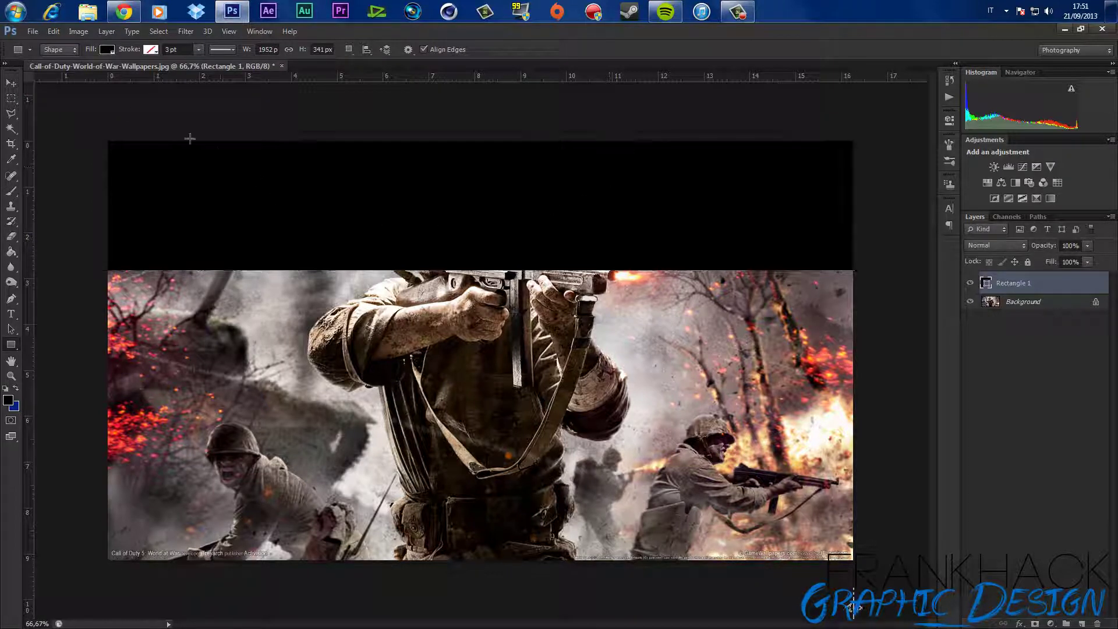
{"action": "left_click", "coordinate": [12, 84]}
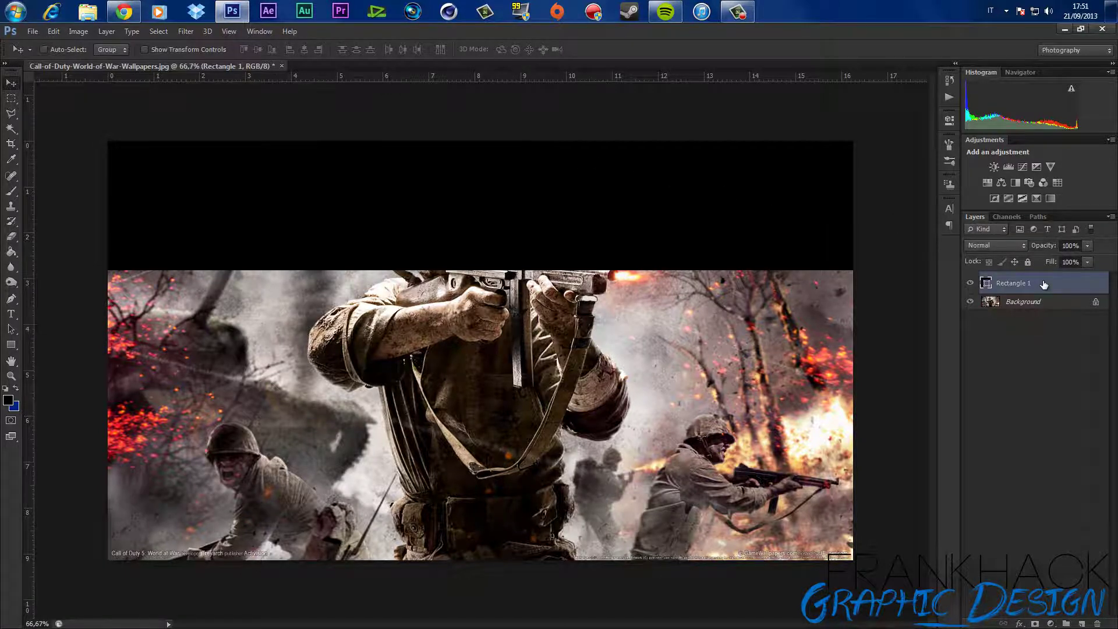
Step: Duplicate Rectangle 1 and move the copy down over the wallpaper's bottom band
{"action": "right_click", "coordinate": [1043, 284]}
{"action": "left_click", "coordinate": [1058, 313]}
{"action": "right_click", "coordinate": [1043, 286]}
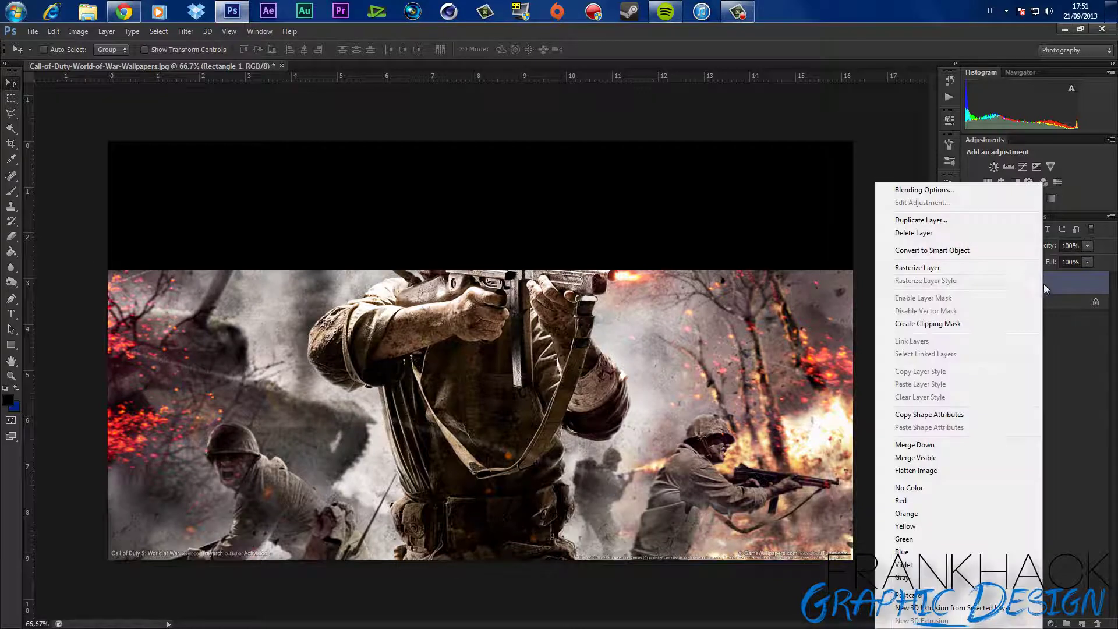
{"action": "left_click", "coordinate": [967, 222]}
{"action": "left_click", "coordinate": [660, 193]}
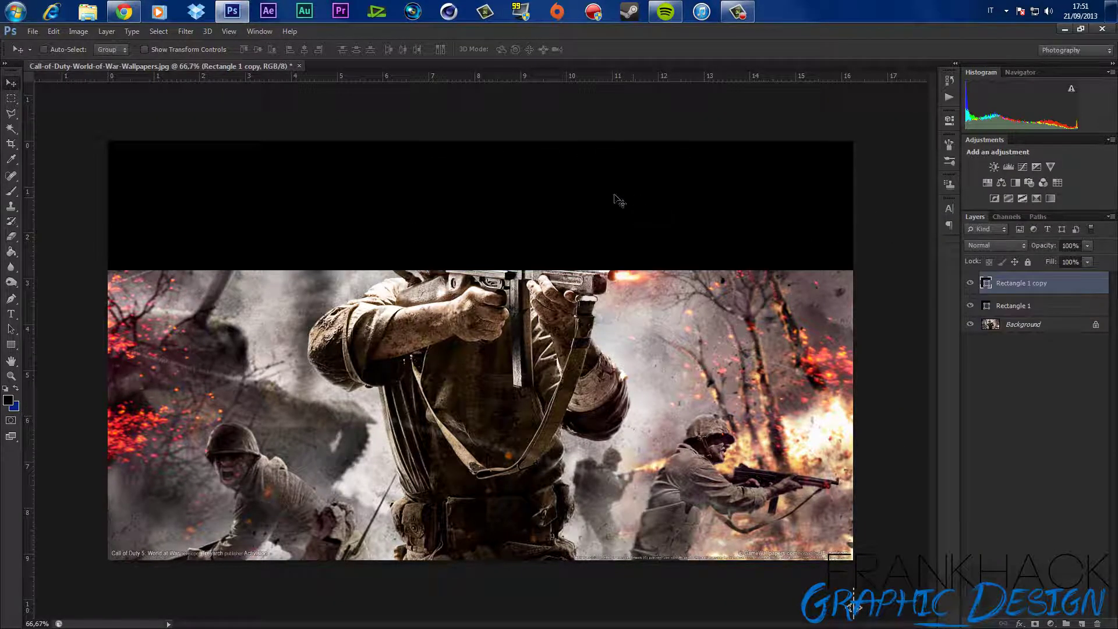
{"action": "left_click_drag", "start_coordinate": [280, 243], "coordinate": [269, 509]}
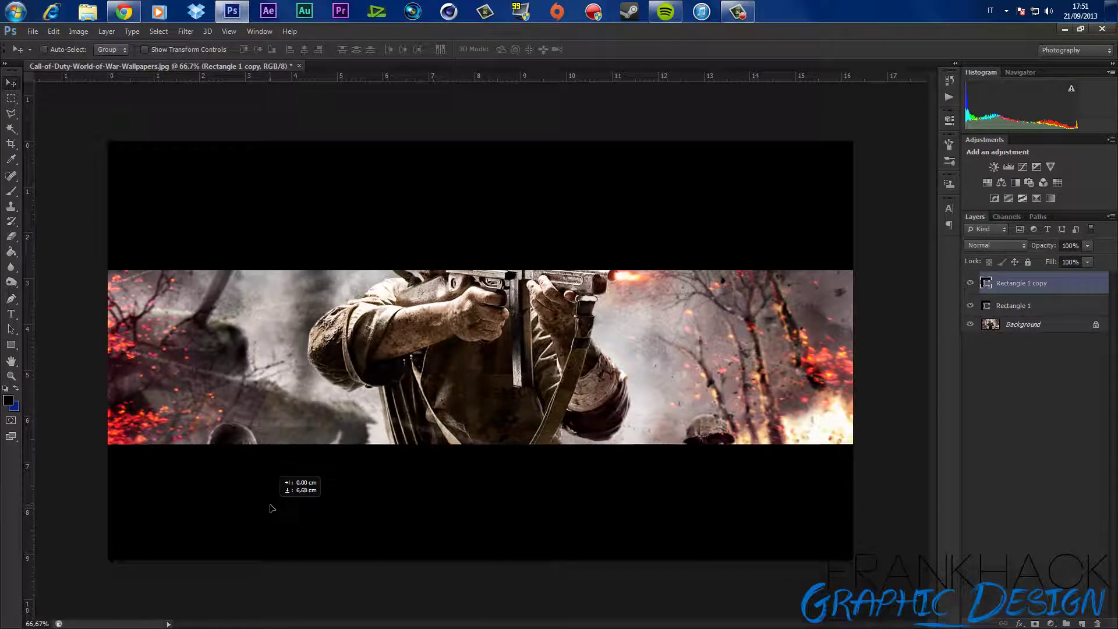
{"action": "left_click_drag", "start_coordinate": [269, 513], "coordinate": [271, 502]}
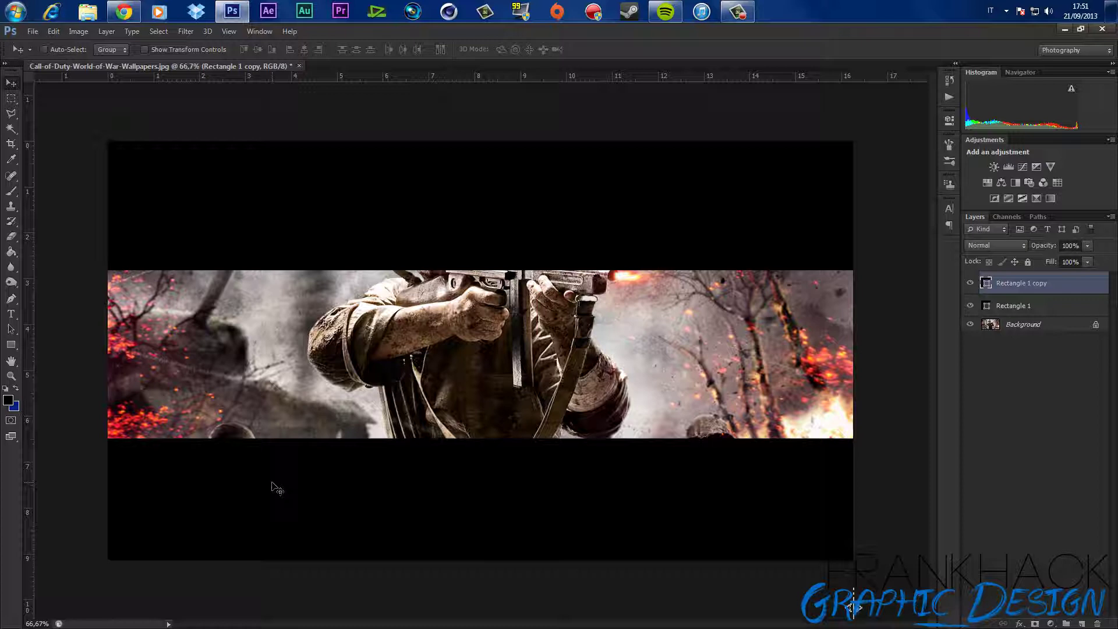
Step: Lower Rectangle 1's opacity to 30% and zoom in to inspect the helmet area
{"action": "left_click", "coordinate": [1040, 309]}
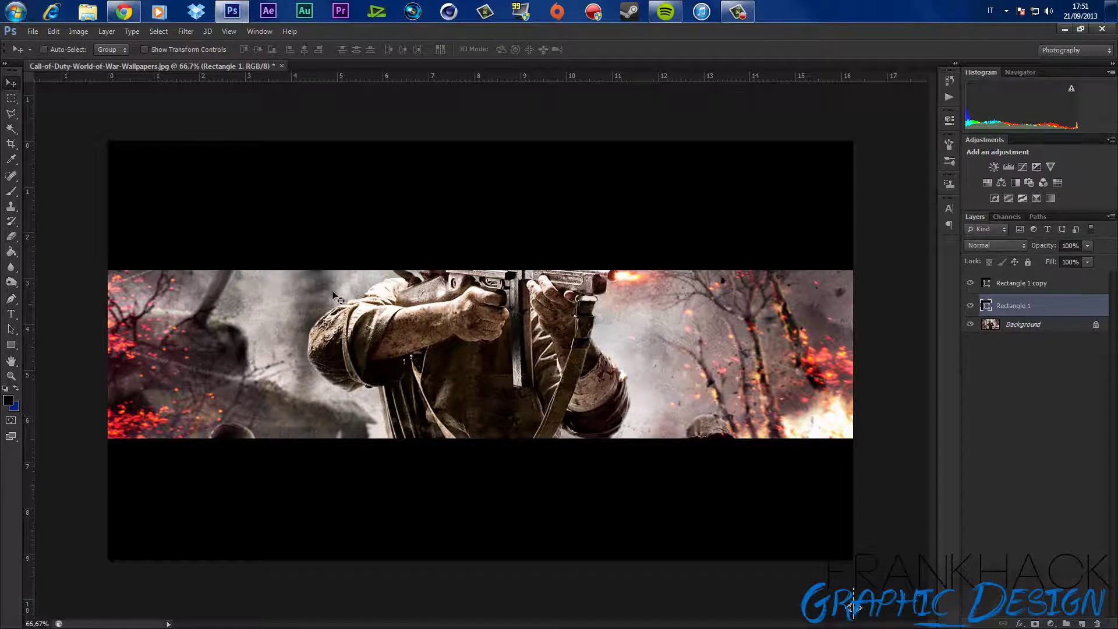
{"action": "left_click_drag", "start_coordinate": [1051, 249], "coordinate": [1031, 252]}
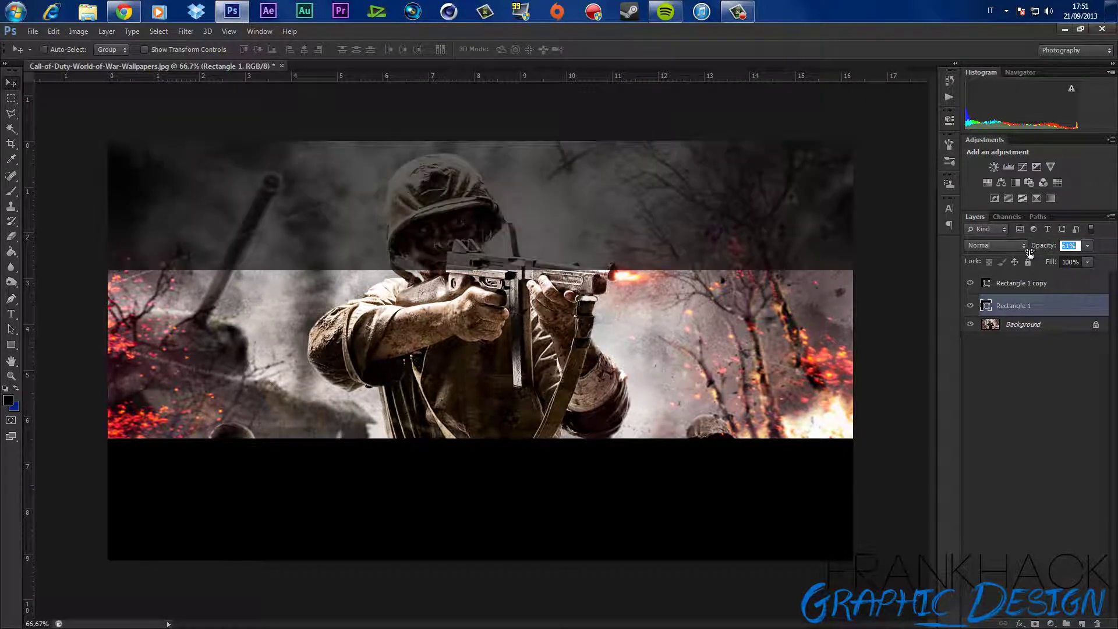
{"action": "left_click_drag", "start_coordinate": [1030, 251], "coordinate": [1013, 261]}
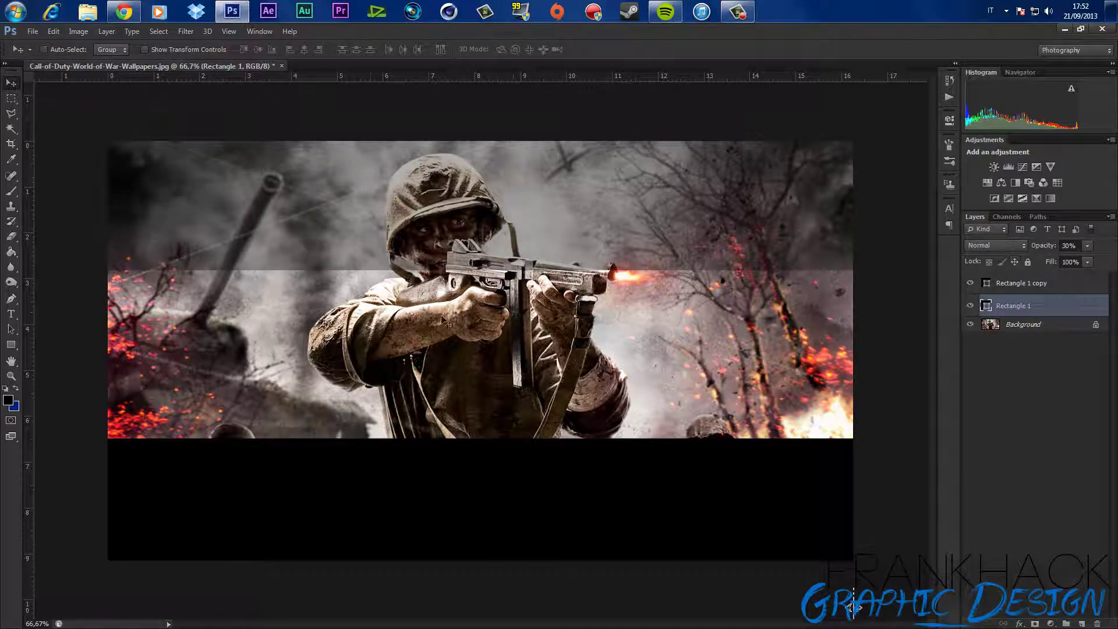
{"action": "scroll", "coordinate": [408, 272], "scroll_direction": "up", "scroll_amount": 3}
{"action": "scroll", "coordinate": [407, 272], "scroll_direction": "up", "scroll_amount": 1}
{"action": "scroll", "coordinate": [408, 272], "scroll_direction": "up", "scroll_amount": 1}
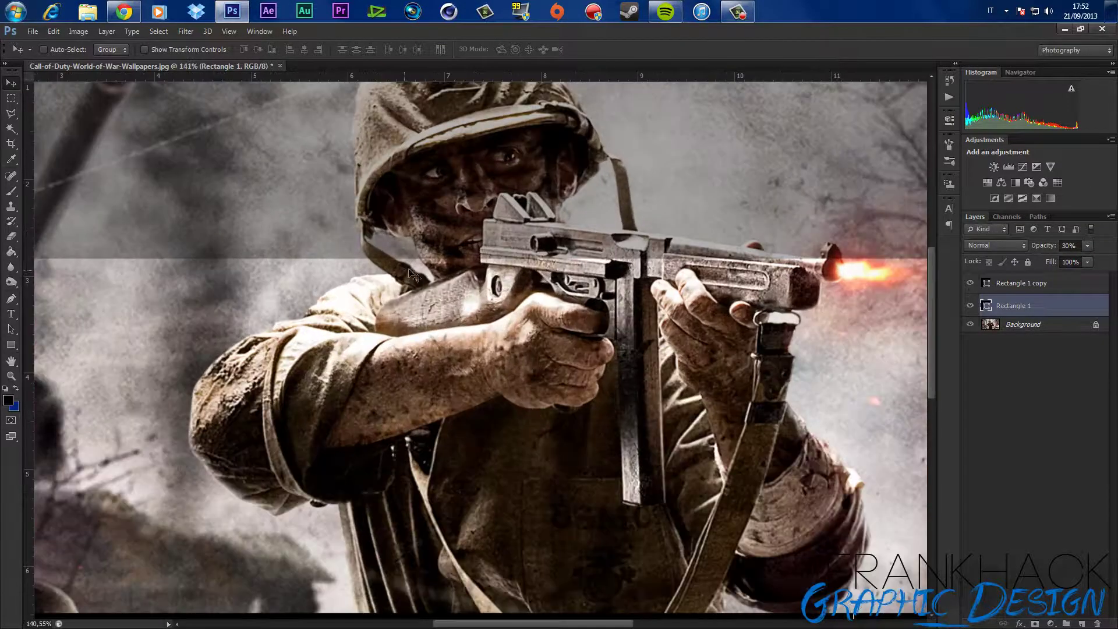
{"action": "left_click_drag", "start_coordinate": [931, 306], "coordinate": [934, 289]}
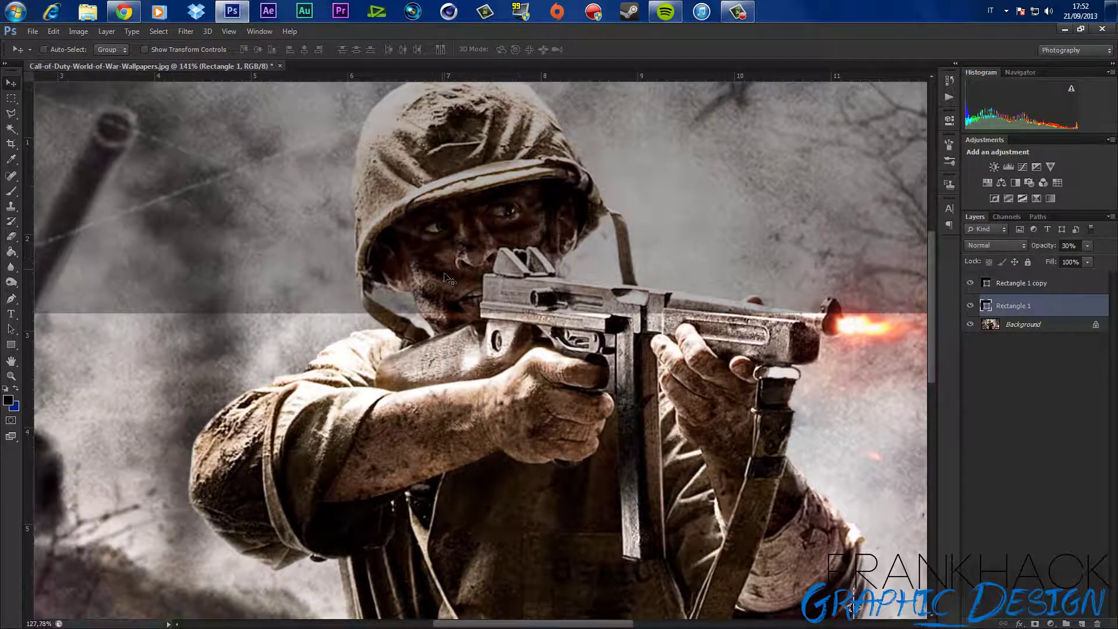
{"action": "scroll", "coordinate": [451, 282], "scroll_direction": "down", "scroll_amount": 2}
{"action": "scroll", "coordinate": [458, 290], "scroll_direction": "down", "scroll_amount": 2}
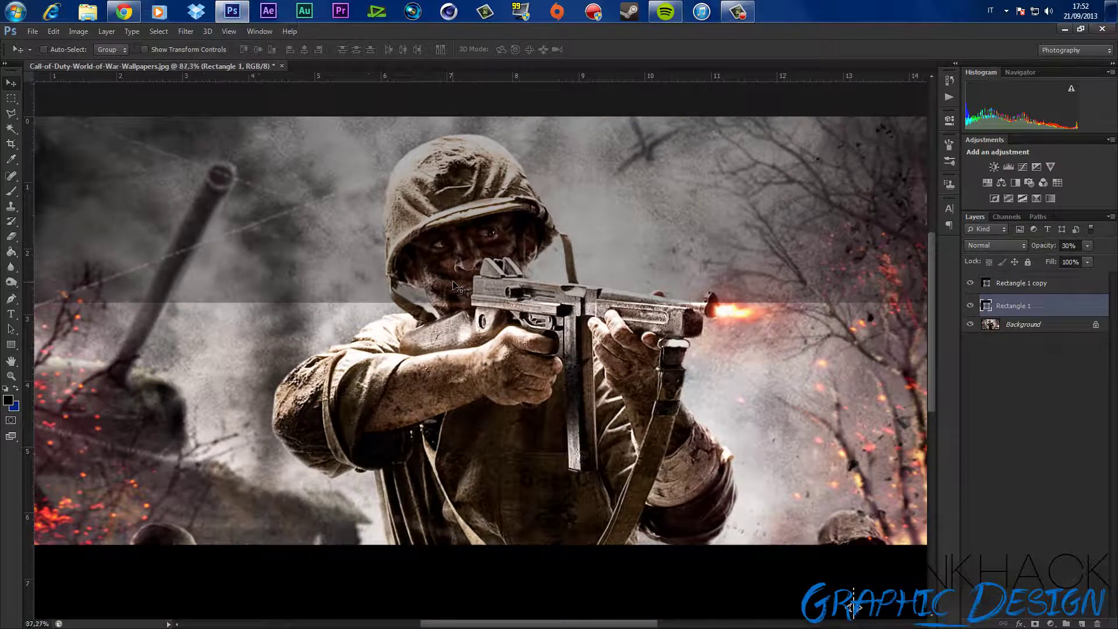
{"action": "scroll", "coordinate": [460, 280], "scroll_direction": "down", "scroll_amount": 1}
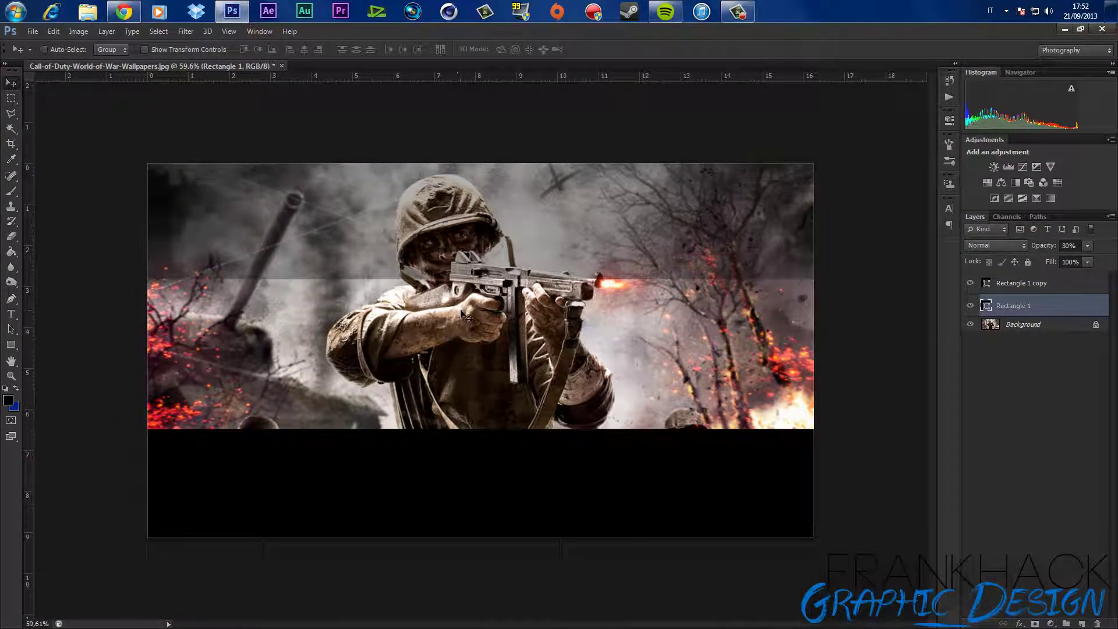
{"action": "scroll", "coordinate": [465, 315], "scroll_direction": "up", "scroll_amount": 2}
{"action": "scroll", "coordinate": [160, 266], "scroll_direction": "up", "scroll_amount": 2}
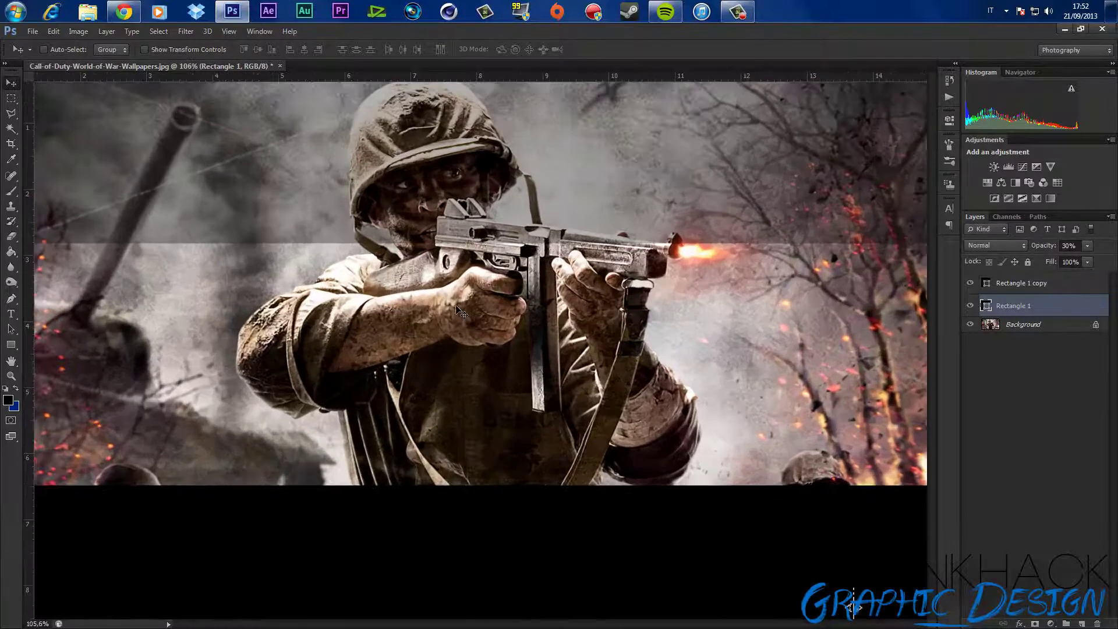
{"action": "left_click", "coordinate": [11, 298]}
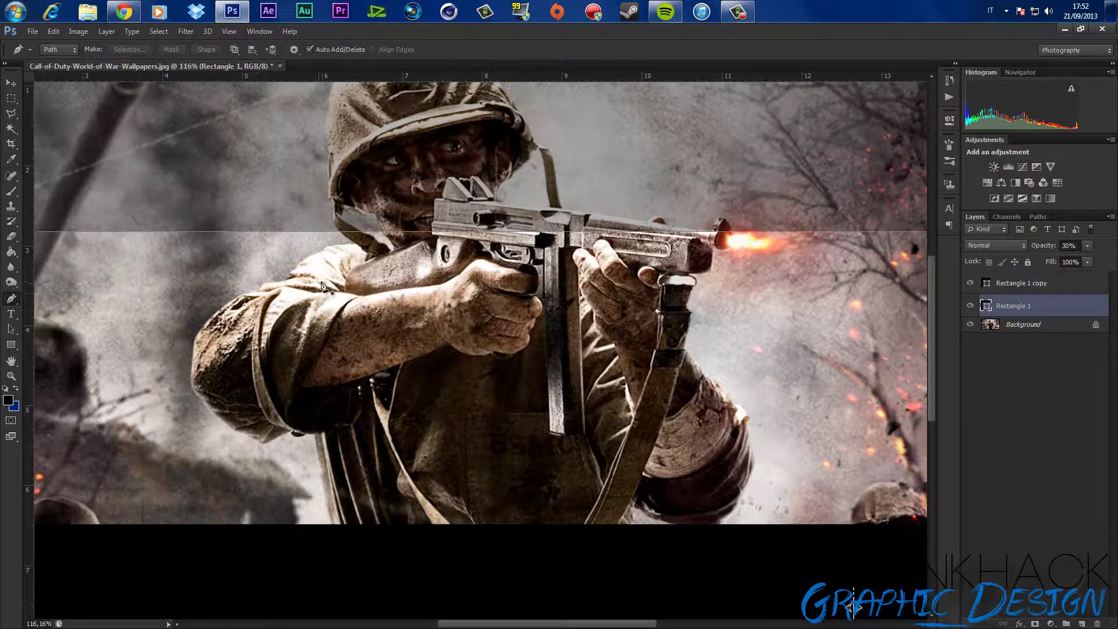
Step: Trace a closed Pen path along the soldier's helmet edge
{"action": "scroll", "coordinate": [358, 260], "scroll_direction": "up", "scroll_amount": 2}
{"action": "scroll", "coordinate": [358, 261], "scroll_direction": "up", "scroll_amount": 1}
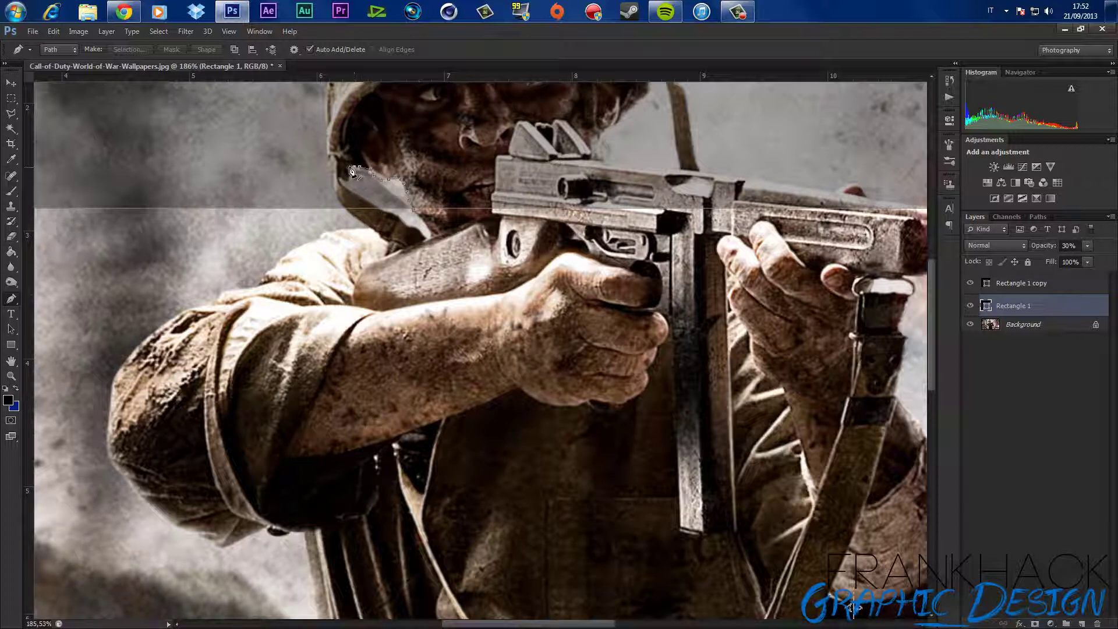
{"action": "left_click", "coordinate": [350, 167]}
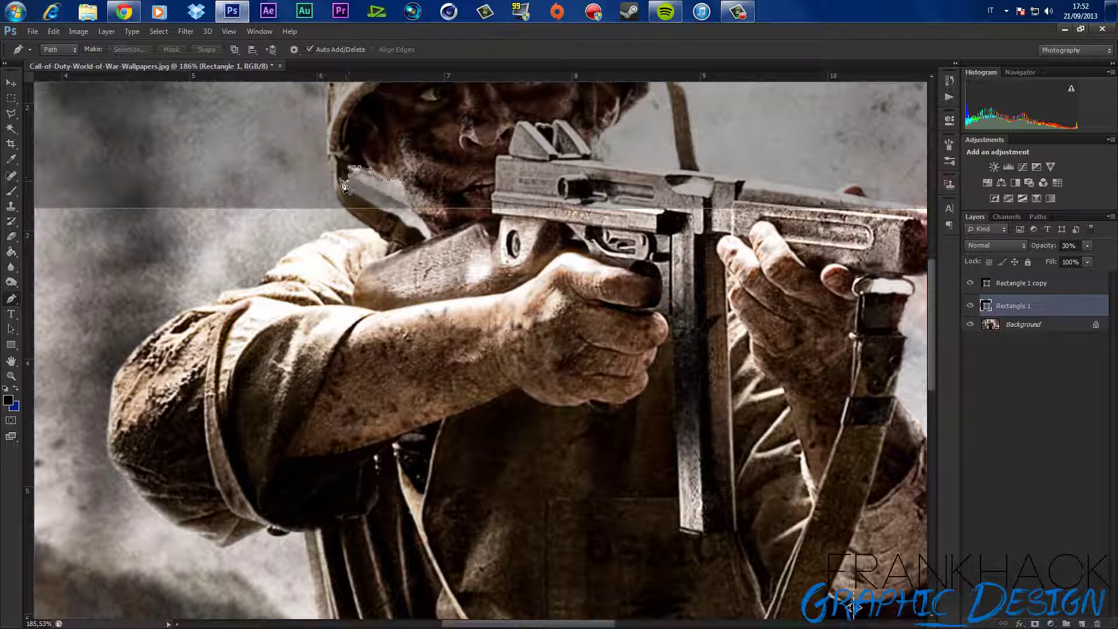
{"action": "left_click", "coordinate": [340, 175]}
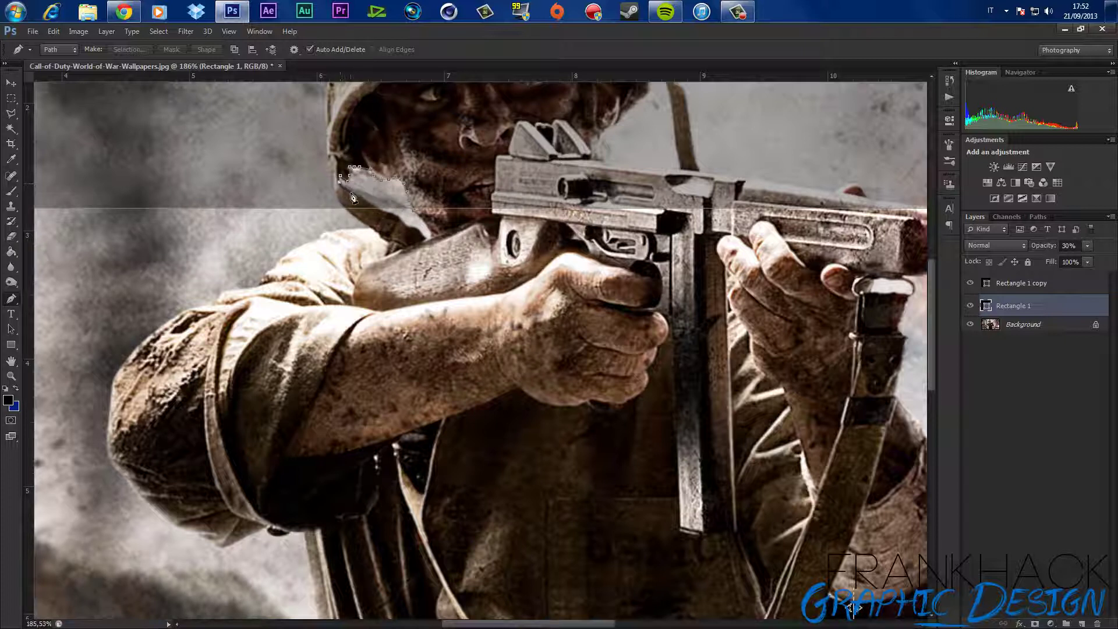
{"action": "left_click", "coordinate": [351, 192]}
{"action": "left_click", "coordinate": [380, 210]}
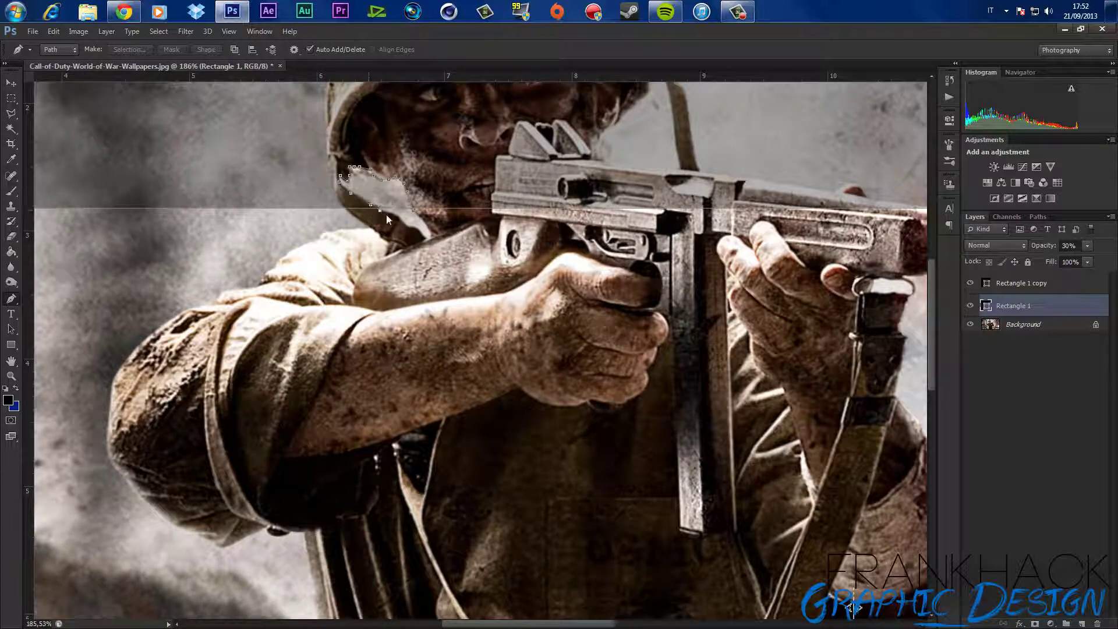
{"action": "left_click", "coordinate": [392, 216]}
{"action": "left_click", "coordinate": [410, 232]}
{"action": "left_click", "coordinate": [421, 231]}
Step: Convert the helmet path into a selection and dismiss the layer-not-editable error
{"action": "right_click", "coordinate": [416, 228]}
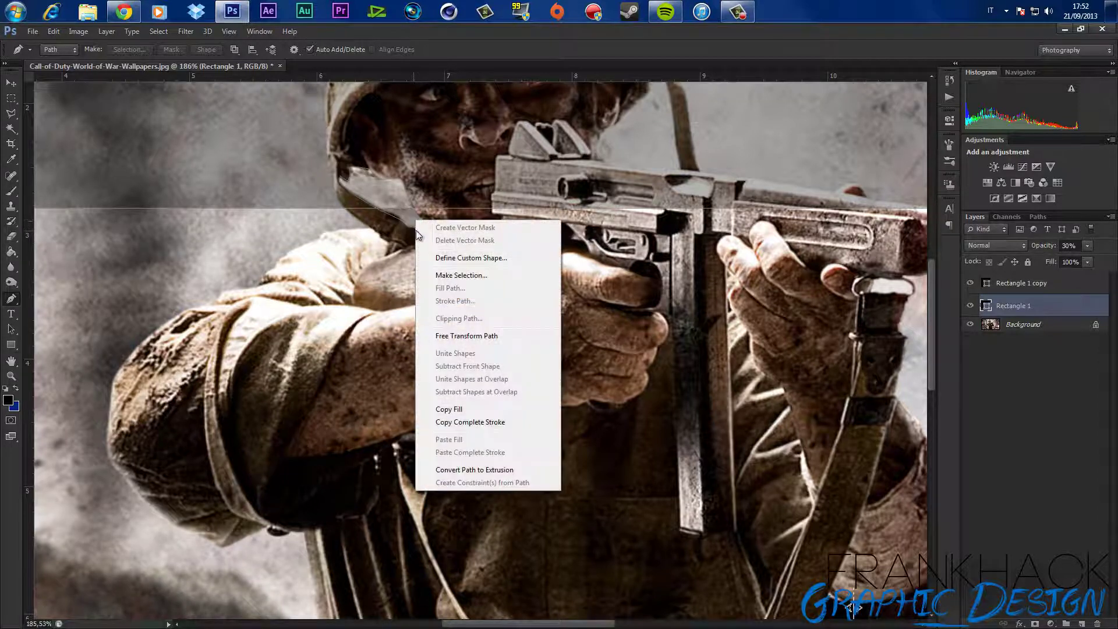
{"action": "left_click", "coordinate": [448, 269]}
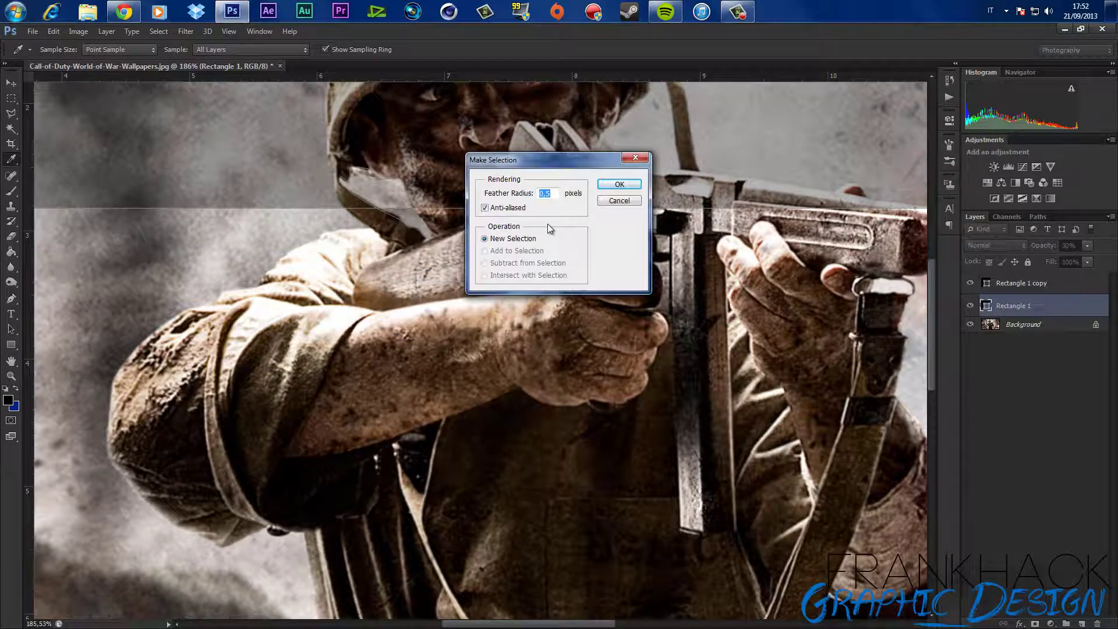
{"action": "key", "text": "Return"}
{"action": "key", "text": "Delete"}
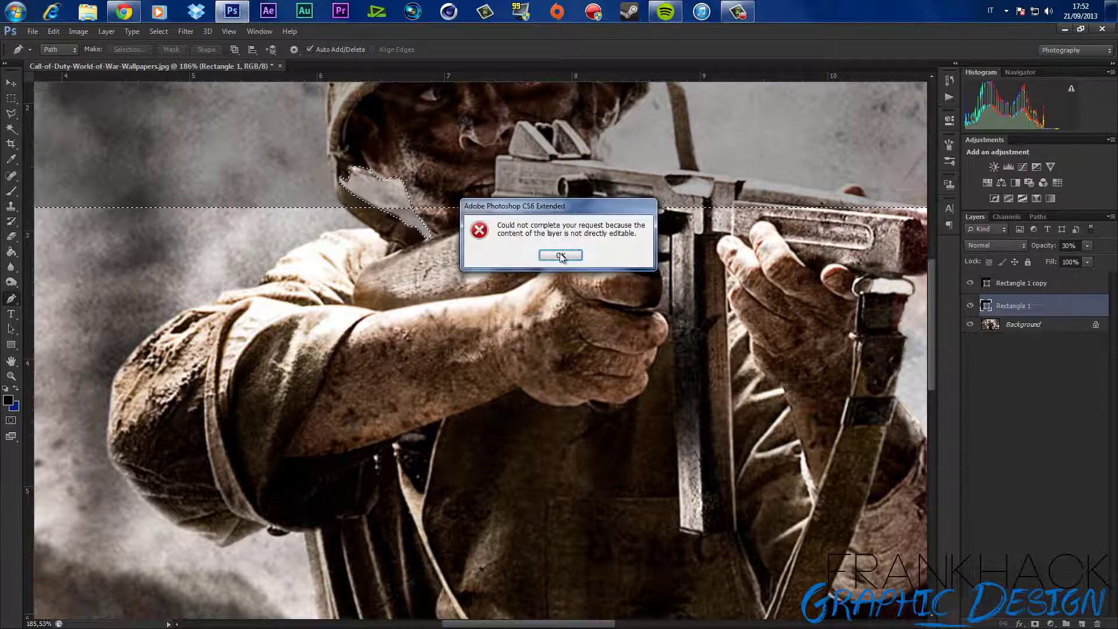
{"action": "left_click", "coordinate": [560, 257]}
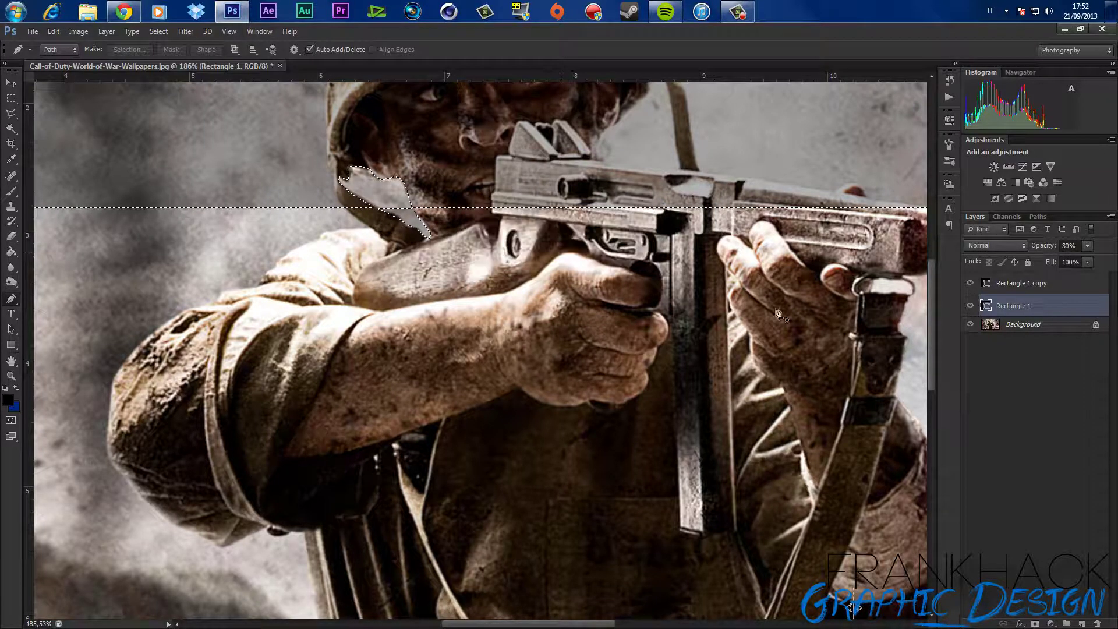
Step: Rasterize both Rectangle 1 and Rectangle 1 copy layers
{"action": "right_click", "coordinate": [1077, 308]}
{"action": "left_click", "coordinate": [998, 264]}
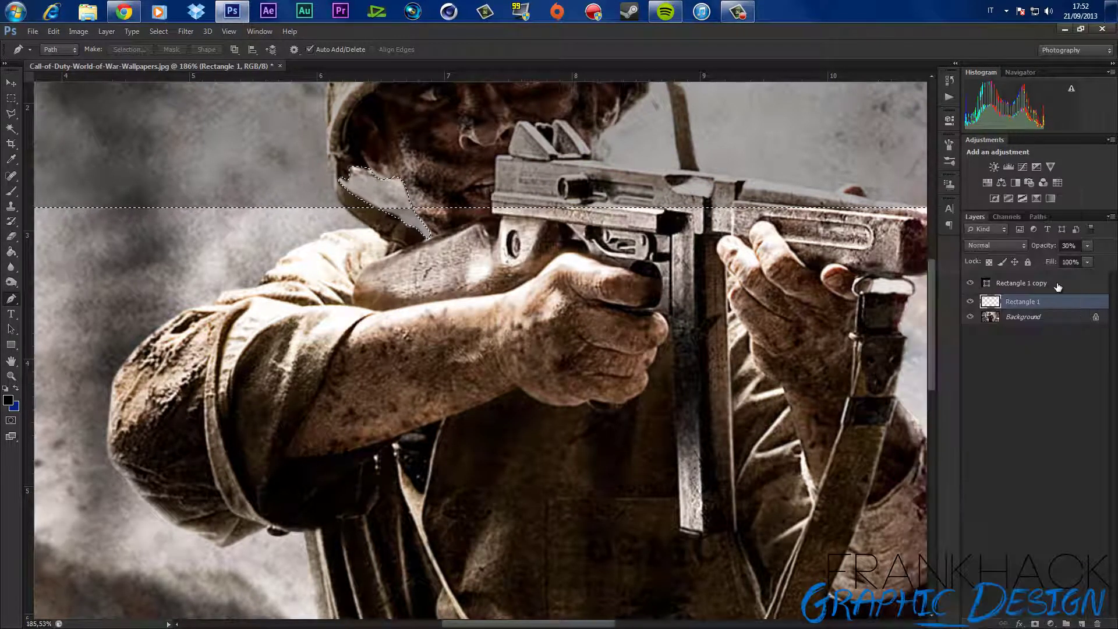
{"action": "right_click", "coordinate": [1058, 285]}
{"action": "left_click", "coordinate": [983, 270]}
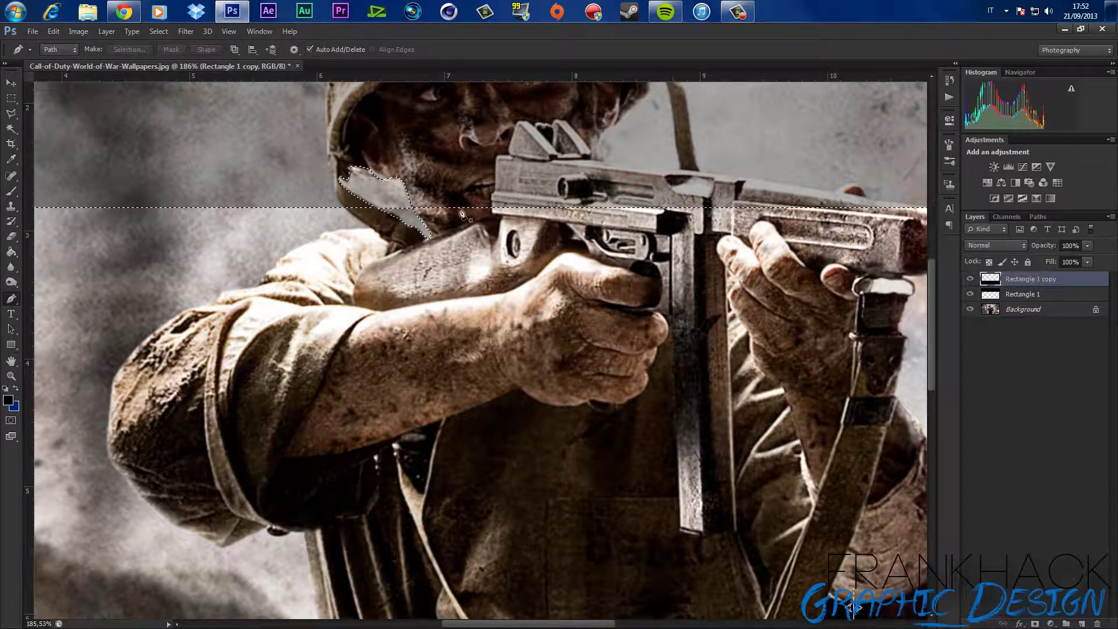
{"action": "left_click", "coordinate": [1040, 294]}
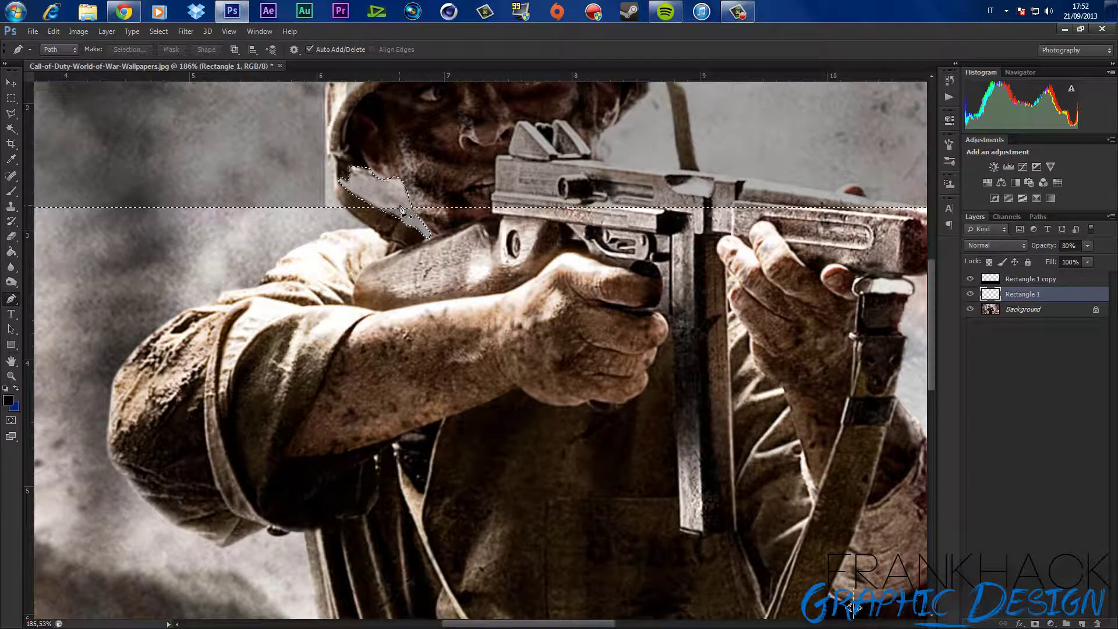
{"action": "key", "text": "alt+bracketright"}
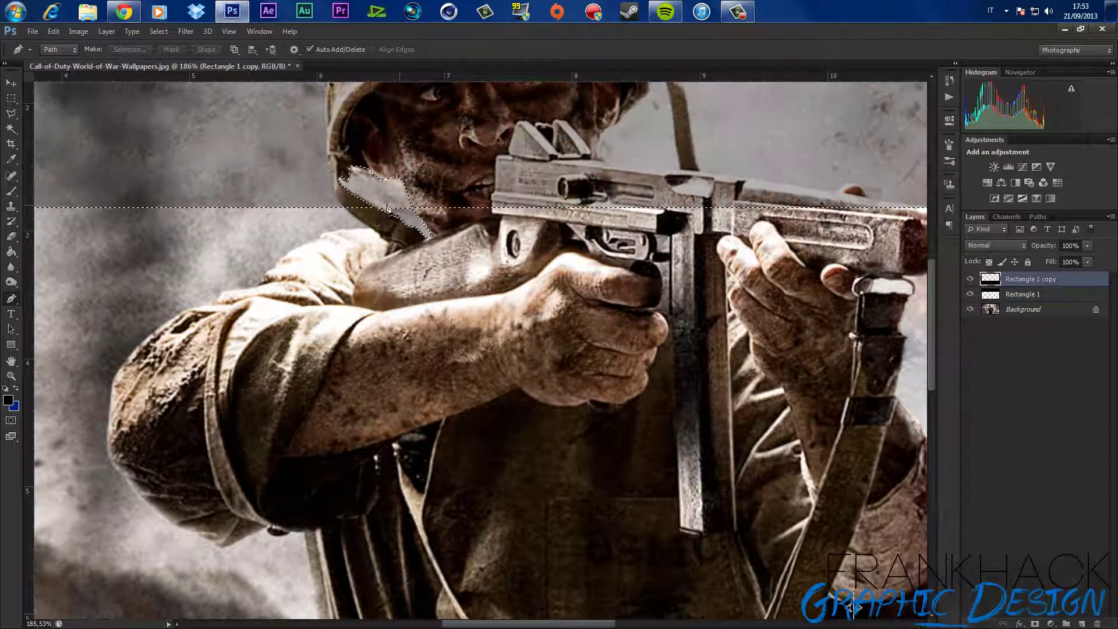
Step: Keep the bottom bar at 100% and preview Rectangle 1 at full opacity
{"action": "scroll", "coordinate": [308, 209], "scroll_direction": "down", "scroll_amount": 3}
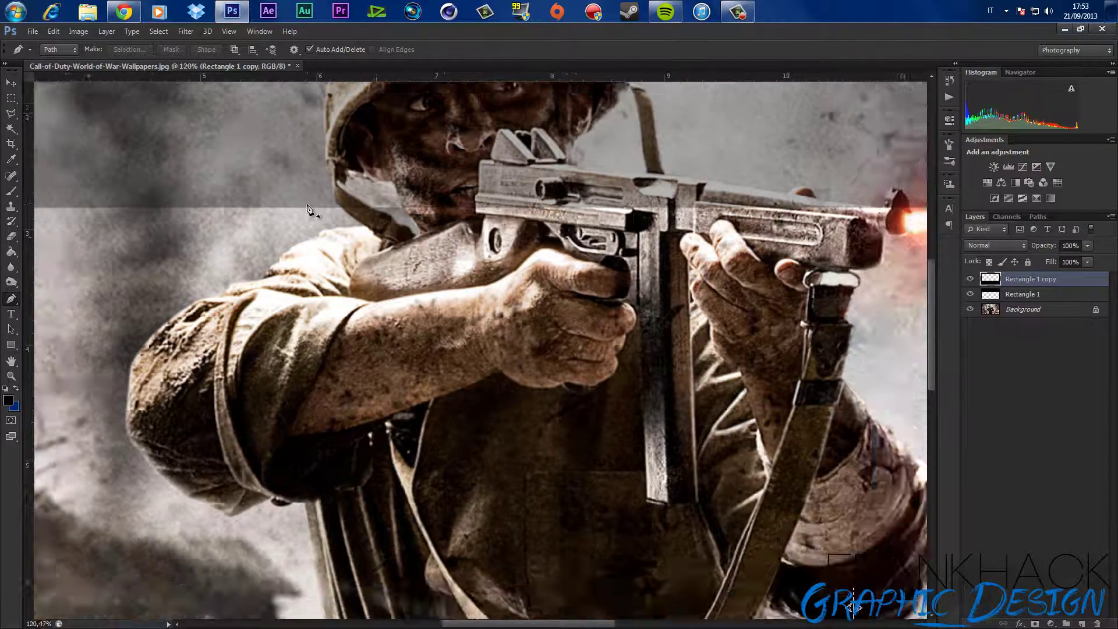
{"action": "scroll", "coordinate": [309, 210], "scroll_direction": "down", "scroll_amount": 2}
{"action": "scroll", "coordinate": [308, 210], "scroll_direction": "down", "scroll_amount": 2}
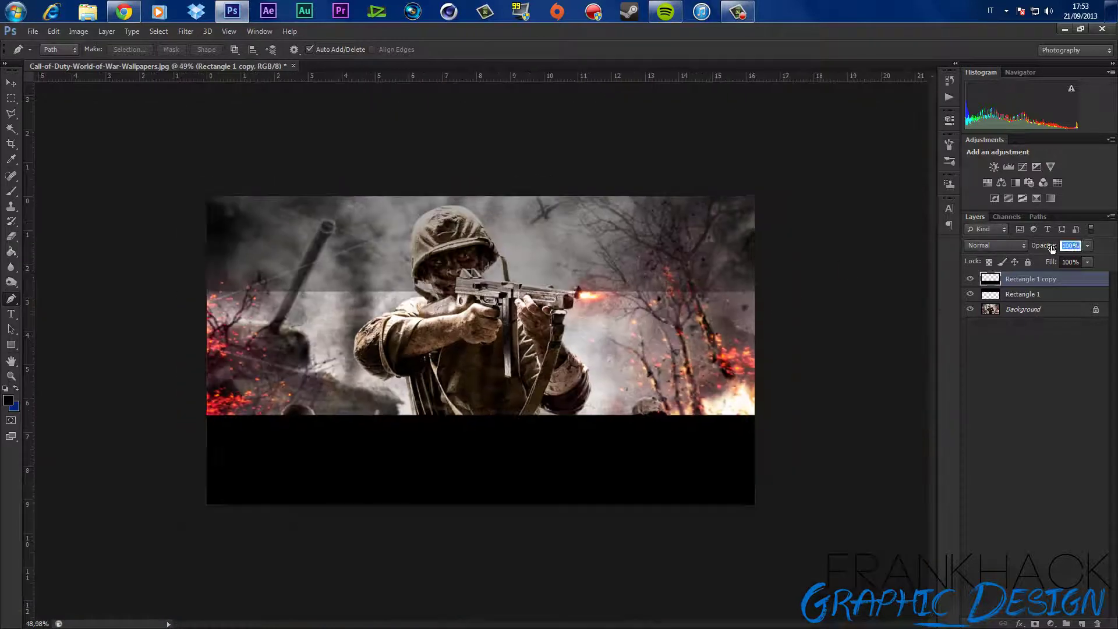
{"action": "key", "text": "Return"}
{"action": "left_click", "coordinate": [1036, 293]}
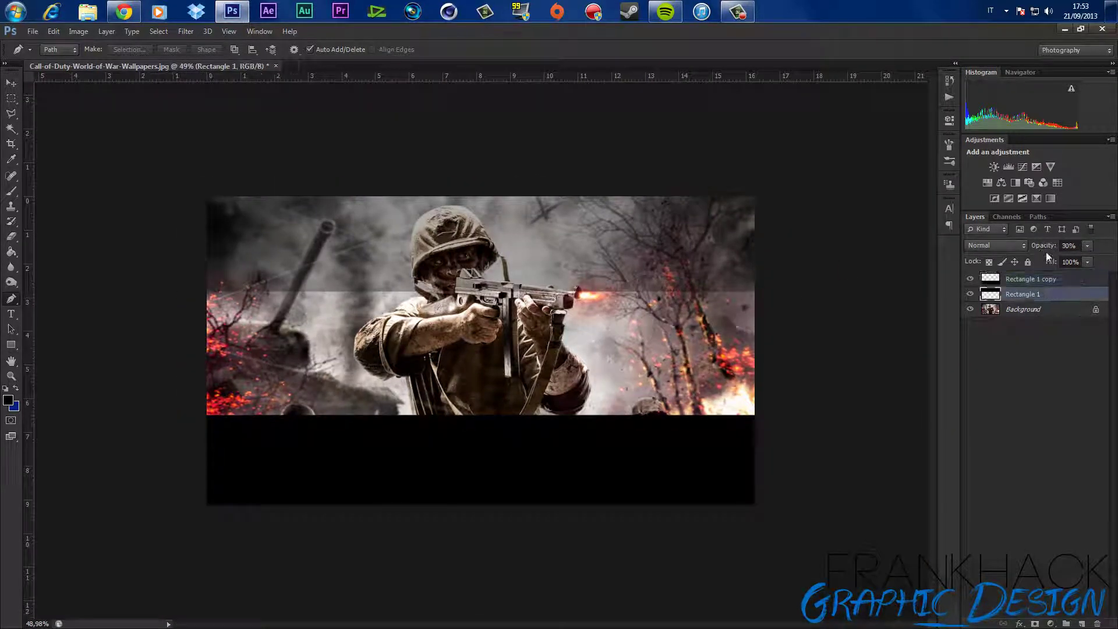
{"action": "key", "text": "0"}
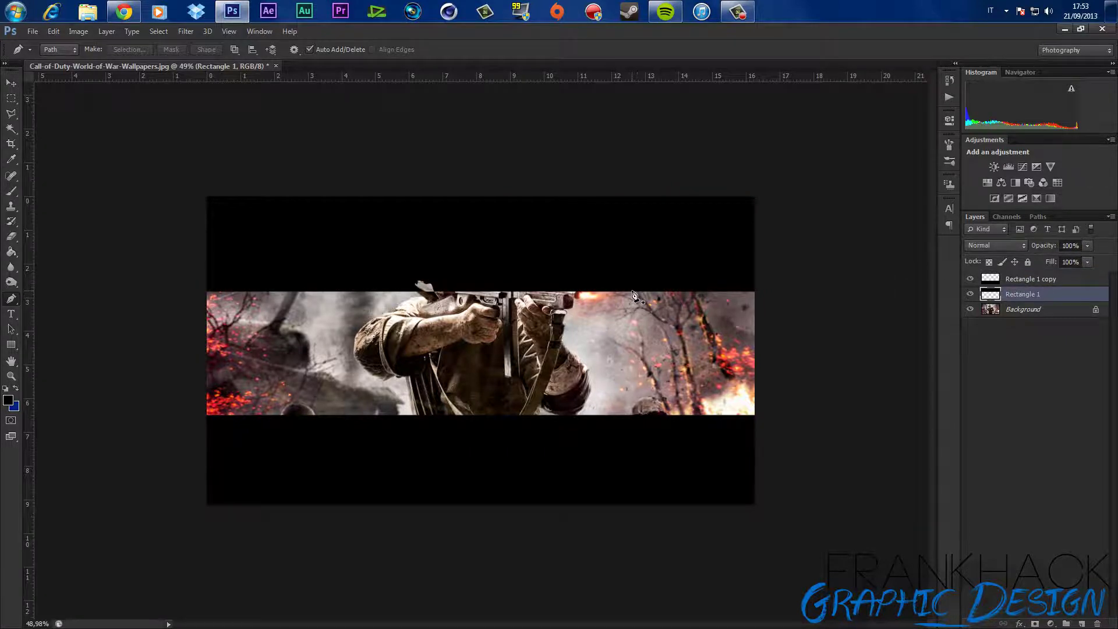
Step: Lower the top bar's opacity to 40%, then to 25%
{"action": "scroll", "coordinate": [633, 295], "scroll_direction": "up", "scroll_amount": 3}
{"action": "scroll", "coordinate": [391, 261], "scroll_direction": "up", "scroll_amount": 2}
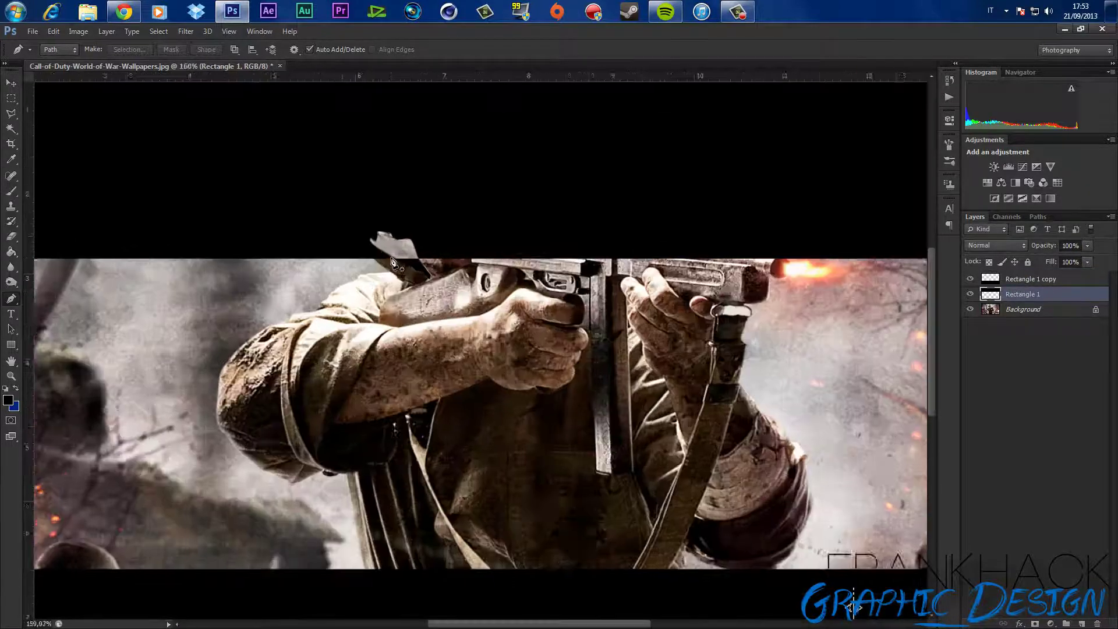
{"action": "scroll", "coordinate": [391, 261], "scroll_direction": "up", "scroll_amount": 1}
{"action": "scroll", "coordinate": [393, 263], "scroll_direction": "up", "scroll_amount": 1}
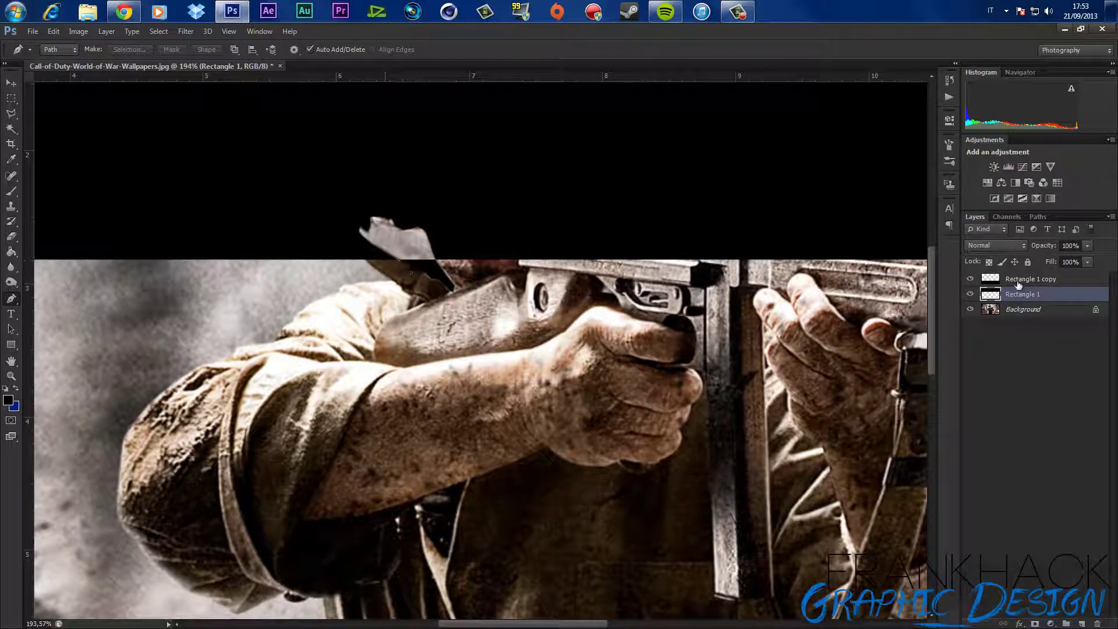
{"action": "key", "text": "4"}
{"action": "left_click_drag", "start_coordinate": [1044, 250], "coordinate": [1035, 251]}
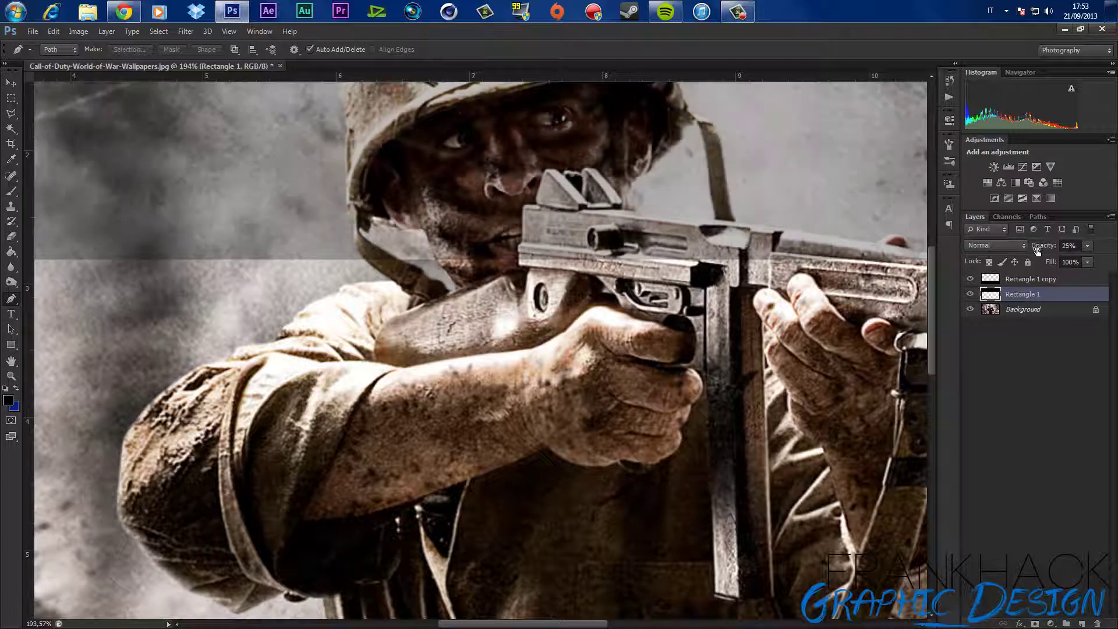
{"action": "scroll", "coordinate": [774, 276], "scroll_direction": "down", "scroll_amount": 2}
{"action": "scroll", "coordinate": [822, 294], "scroll_direction": "down", "scroll_amount": 1}
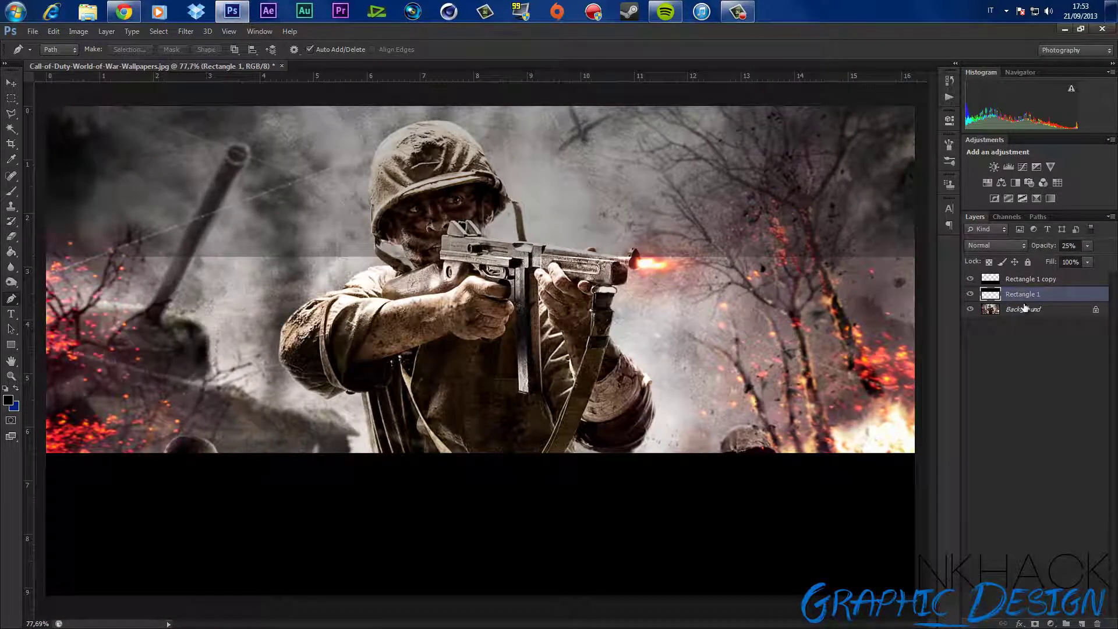
Step: Select the Background layer and zoom in on the helmet area
{"action": "left_click", "coordinate": [1021, 309]}
{"action": "scroll", "coordinate": [394, 266], "scroll_direction": "up", "scroll_amount": 1}
{"action": "scroll", "coordinate": [394, 266], "scroll_direction": "up", "scroll_amount": 1}
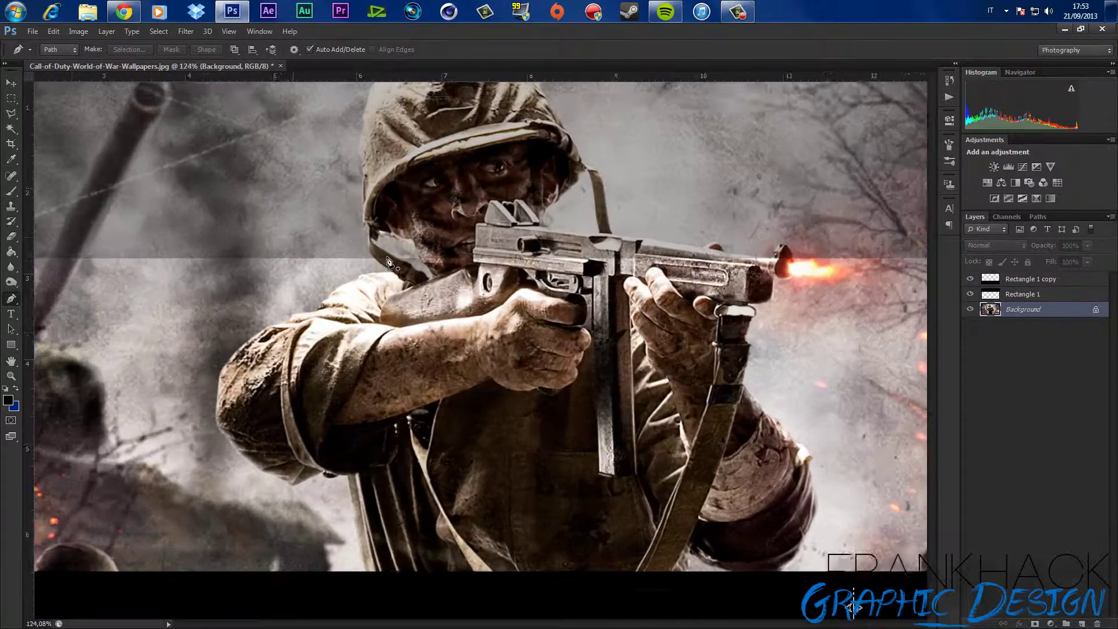
{"action": "scroll", "coordinate": [394, 266], "scroll_direction": "up", "scroll_amount": 1}
{"action": "scroll", "coordinate": [394, 268], "scroll_direction": "down", "scroll_amount": 1}
{"action": "scroll", "coordinate": [394, 270], "scroll_direction": "down", "scroll_amount": 1}
{"action": "scroll", "coordinate": [394, 274], "scroll_direction": "down", "scroll_amount": 1}
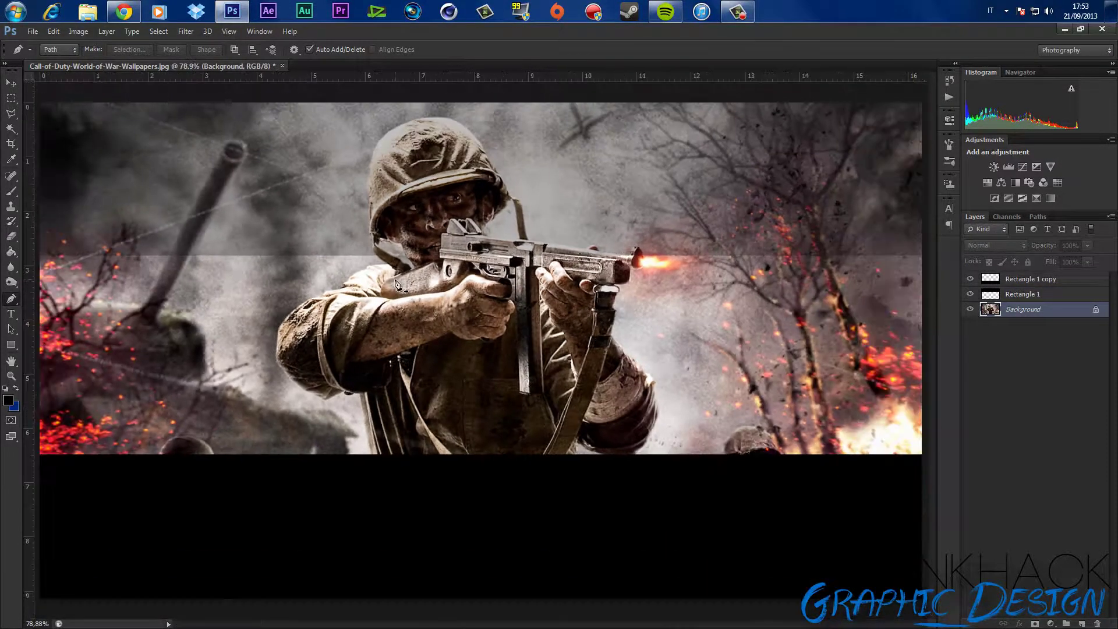
{"action": "scroll", "coordinate": [394, 278], "scroll_direction": "up", "scroll_amount": 1}
{"action": "scroll", "coordinate": [391, 274], "scroll_direction": "up", "scroll_amount": 1}
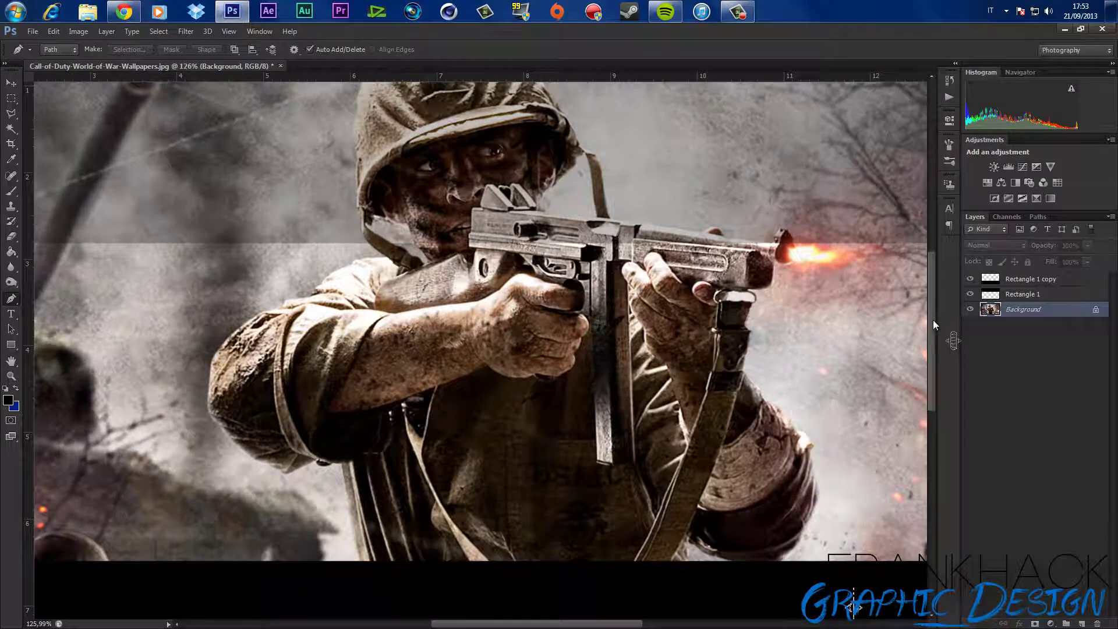
{"action": "scroll", "coordinate": [932, 319], "scroll_direction": "up", "scroll_amount": 2}
{"action": "scroll", "coordinate": [938, 296], "scroll_direction": "up", "scroll_amount": 2}
{"action": "scroll", "coordinate": [945, 300], "scroll_direction": "up", "scroll_amount": 2}
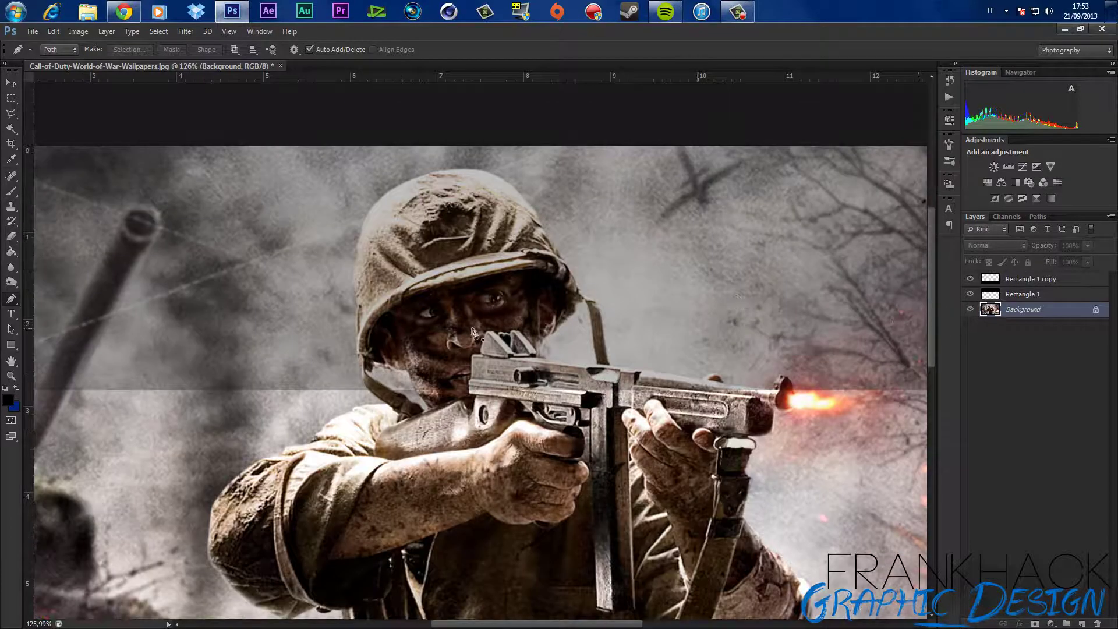
Step: Start a Pen path at the chin and trace up and across the helmet's top
{"action": "left_click", "coordinate": [370, 391]}
{"action": "left_click", "coordinate": [363, 382]}
{"action": "left_click", "coordinate": [356, 251]}
{"action": "left_click", "coordinate": [371, 211]}
{"action": "left_click", "coordinate": [382, 199]}
{"action": "left_click", "coordinate": [403, 185]}
{"action": "left_click", "coordinate": [445, 172]}
{"action": "left_click", "coordinate": [467, 170]}
{"action": "left_click", "coordinate": [486, 174]}
{"action": "left_click", "coordinate": [502, 181]}
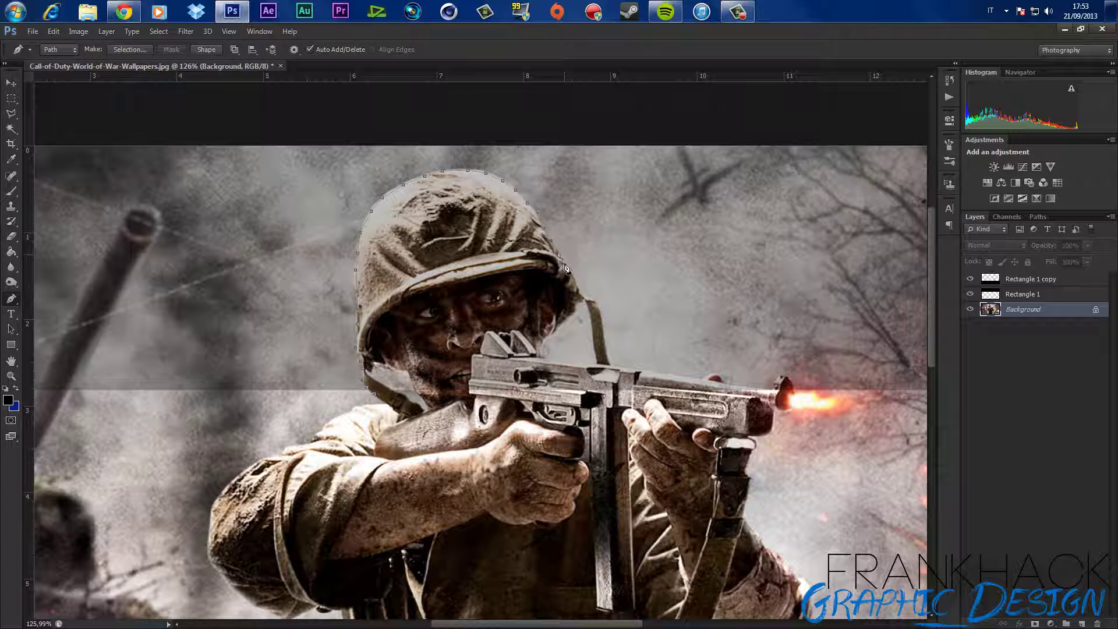
Step: Trace down the strap and along the gun to the muzzle, close the path, select Rectangle 1
{"action": "left_click", "coordinate": [593, 302]}
{"action": "left_click", "coordinate": [604, 345]}
{"action": "left_click", "coordinate": [667, 374]}
{"action": "left_click", "coordinate": [780, 377]}
{"action": "left_click", "coordinate": [376, 399]}
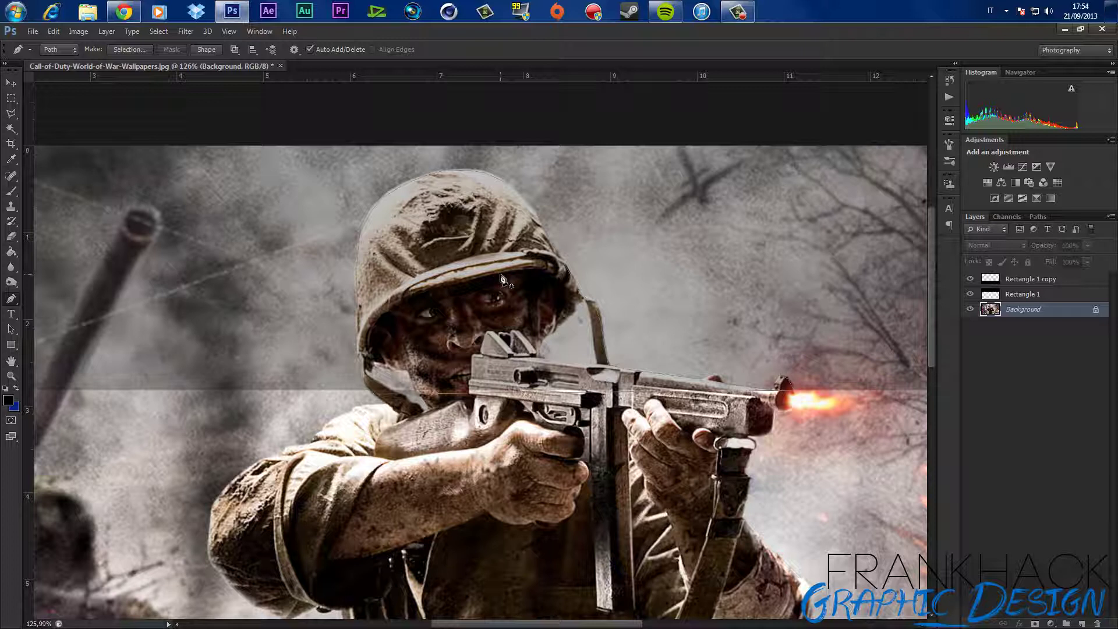
{"action": "left_click", "coordinate": [1048, 294]}
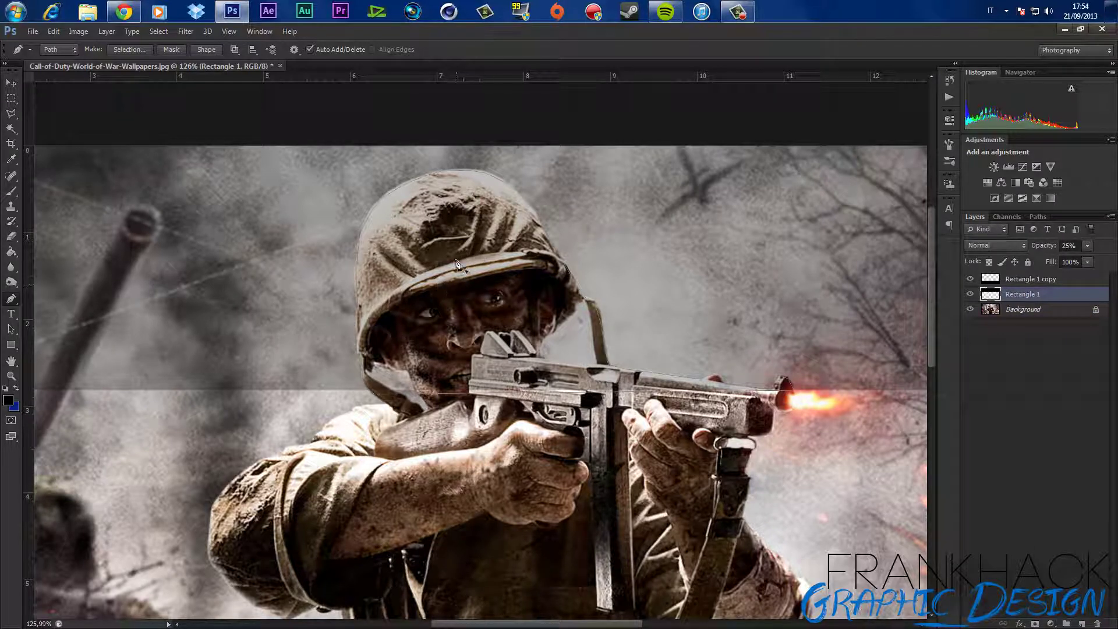
{"action": "right_click", "coordinate": [450, 271]}
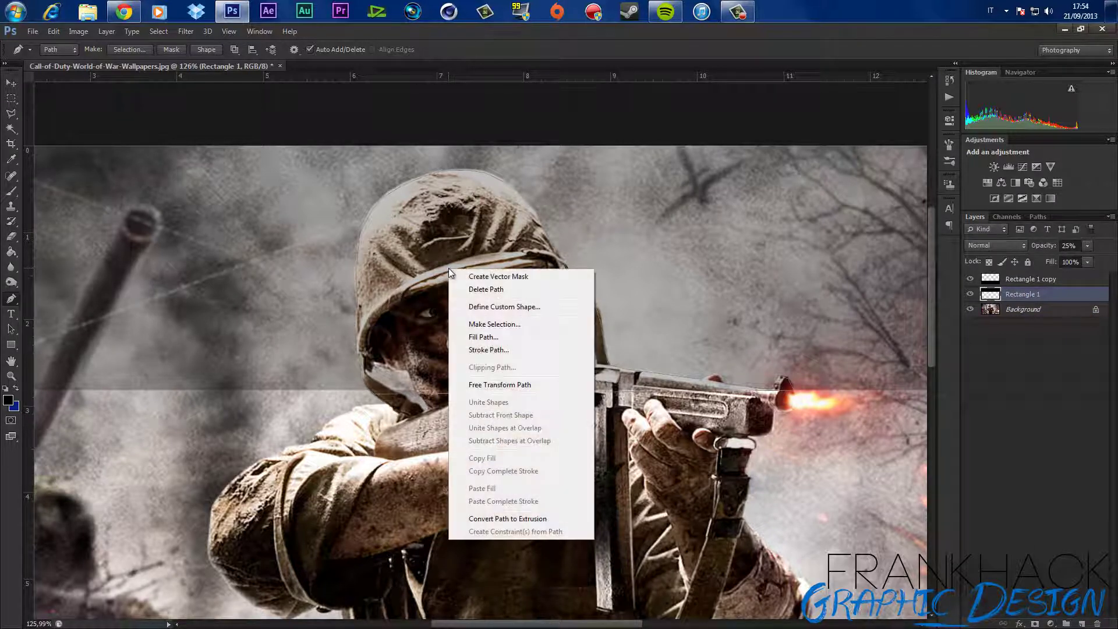
{"action": "left_click", "coordinate": [500, 329]}
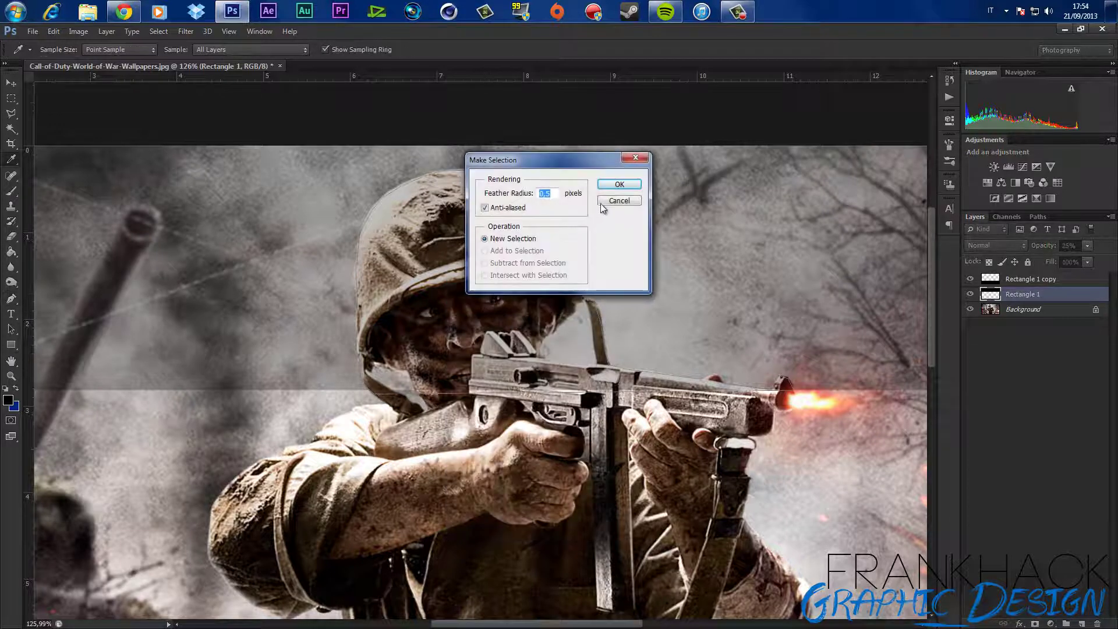
{"action": "left_click", "coordinate": [618, 184]}
{"action": "scroll", "coordinate": [400, 193], "scroll_direction": "down", "scroll_amount": 2}
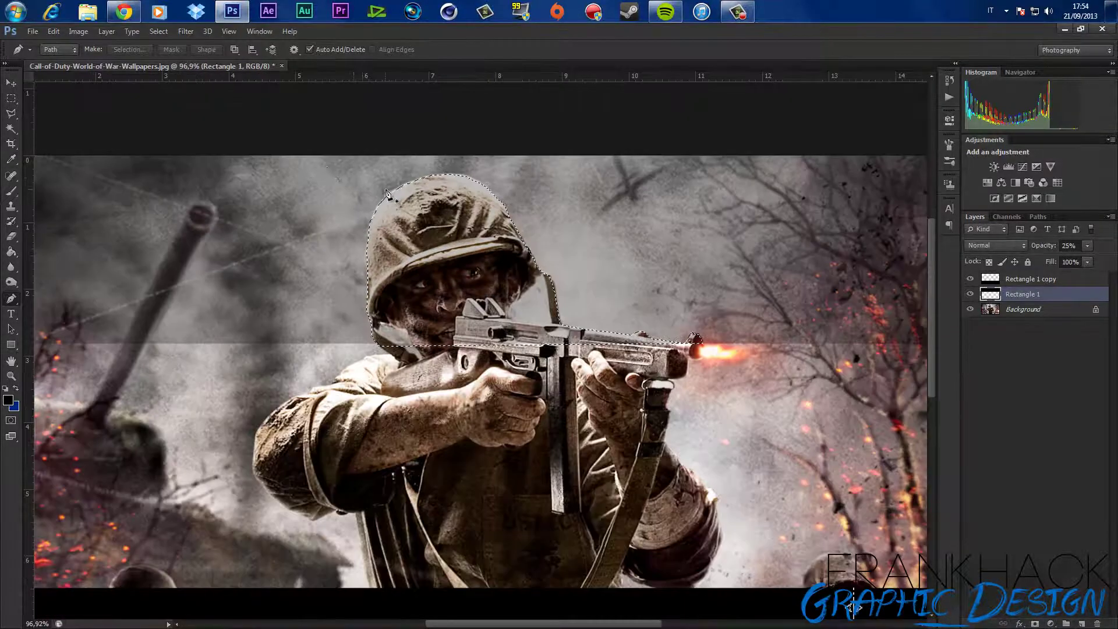
{"action": "scroll", "coordinate": [181, 198], "scroll_direction": "down", "scroll_amount": 2}
{"action": "scroll", "coordinate": [182, 200], "scroll_direction": "down", "scroll_amount": 1}
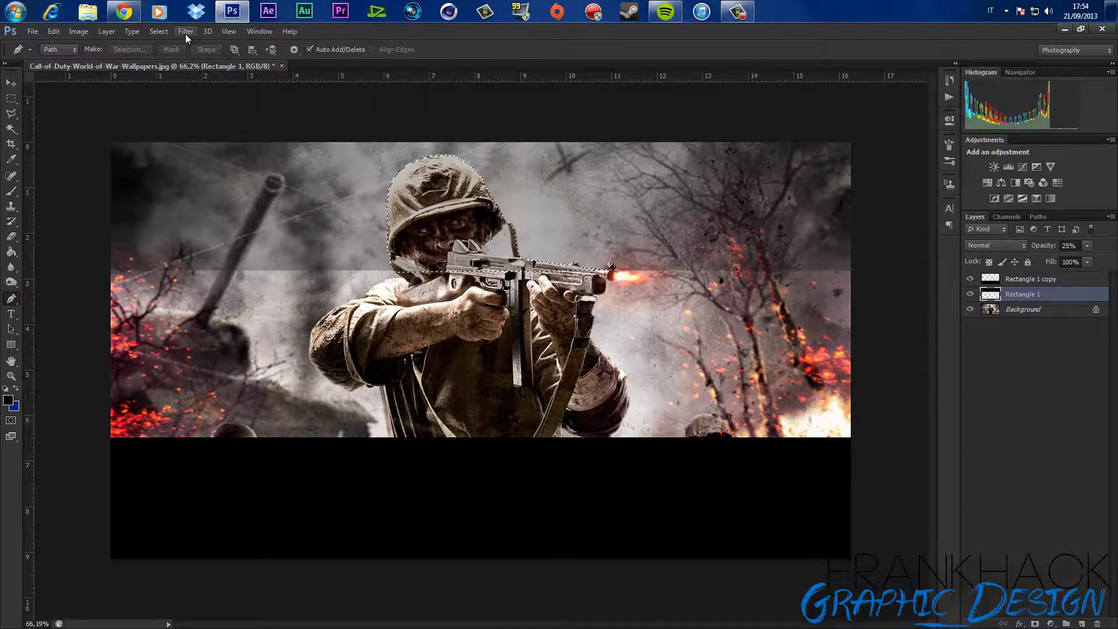
{"action": "key", "text": "ctrl+d"}
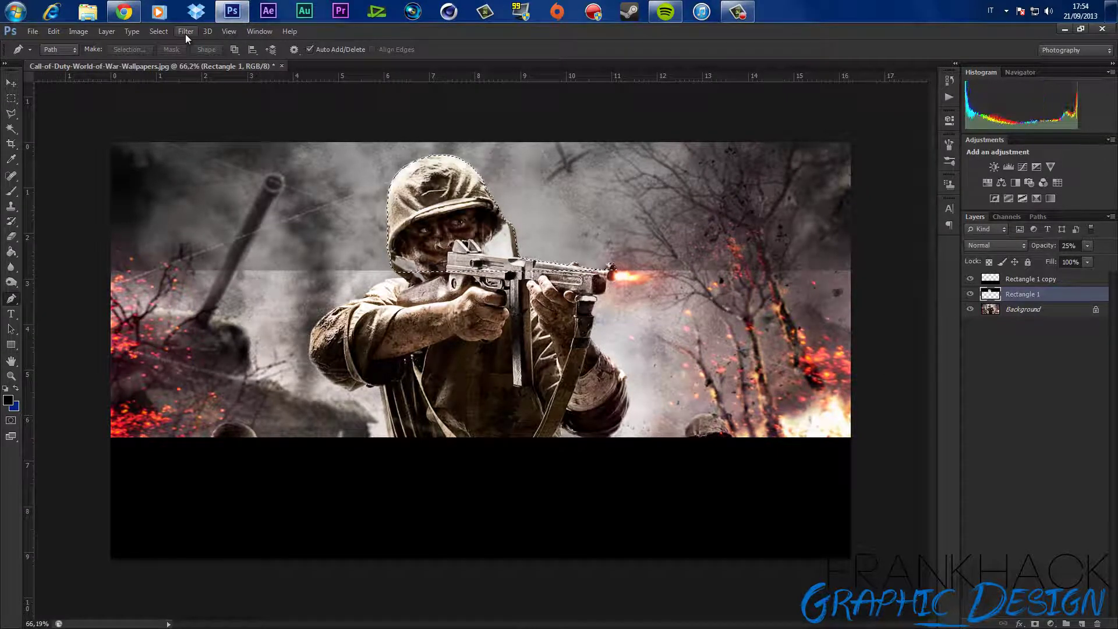
{"action": "scroll", "coordinate": [804, 249], "scroll_direction": "up", "scroll_amount": 4}
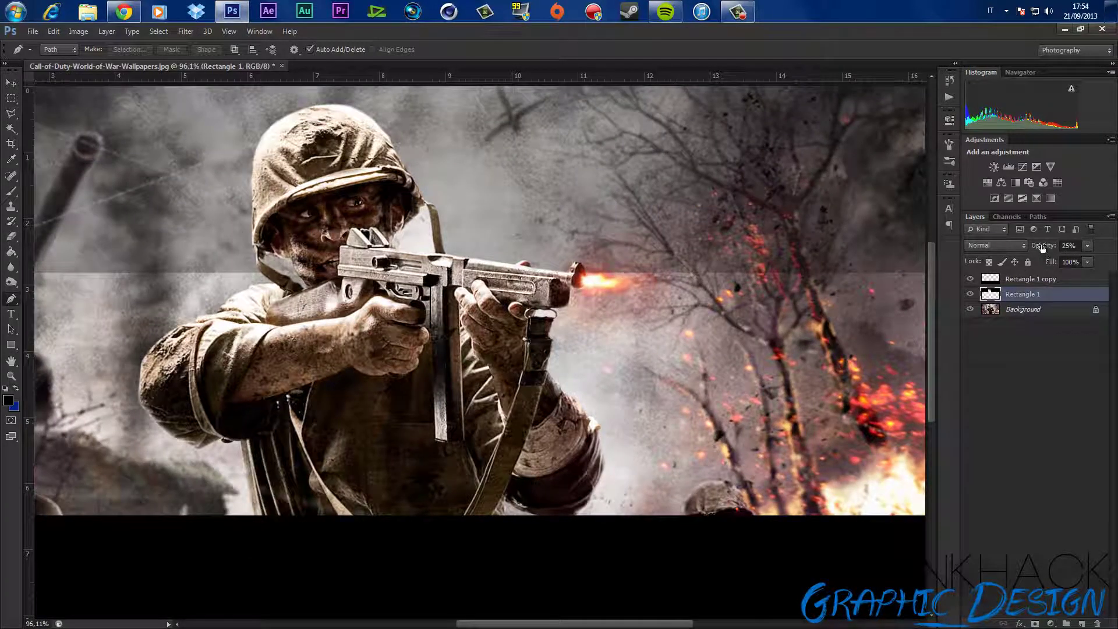
{"action": "left_click_drag", "start_coordinate": [1042, 247], "coordinate": [1111, 249]}
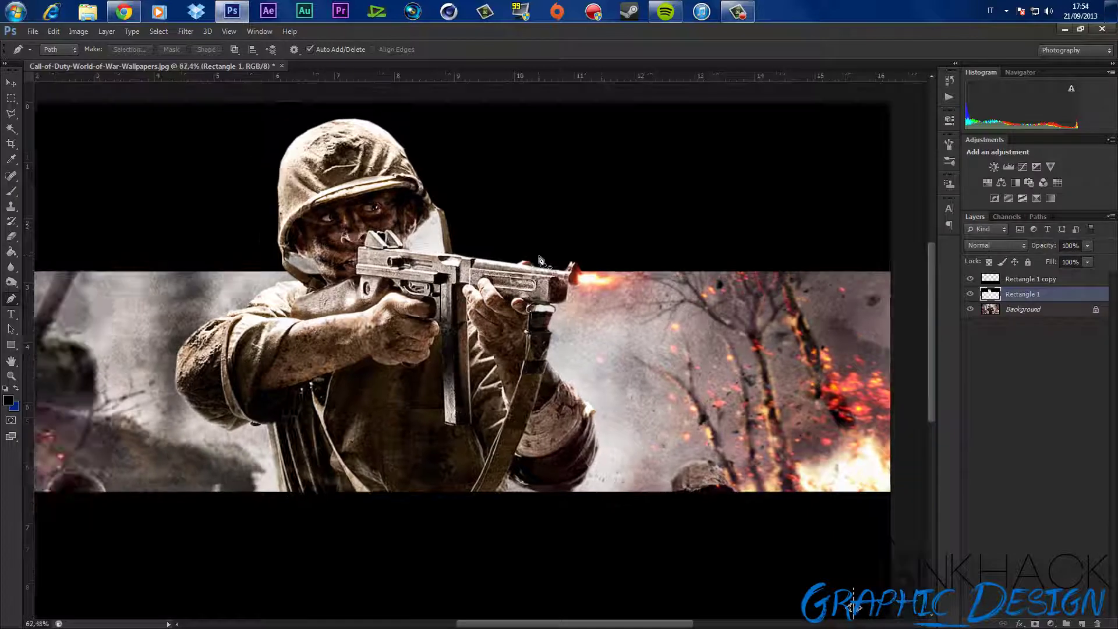
{"action": "scroll", "coordinate": [540, 261], "scroll_direction": "down", "scroll_amount": 3}
{"action": "scroll", "coordinate": [539, 261], "scroll_direction": "up", "scroll_amount": 2}
{"action": "scroll", "coordinate": [539, 260], "scroll_direction": "up", "scroll_amount": 1}
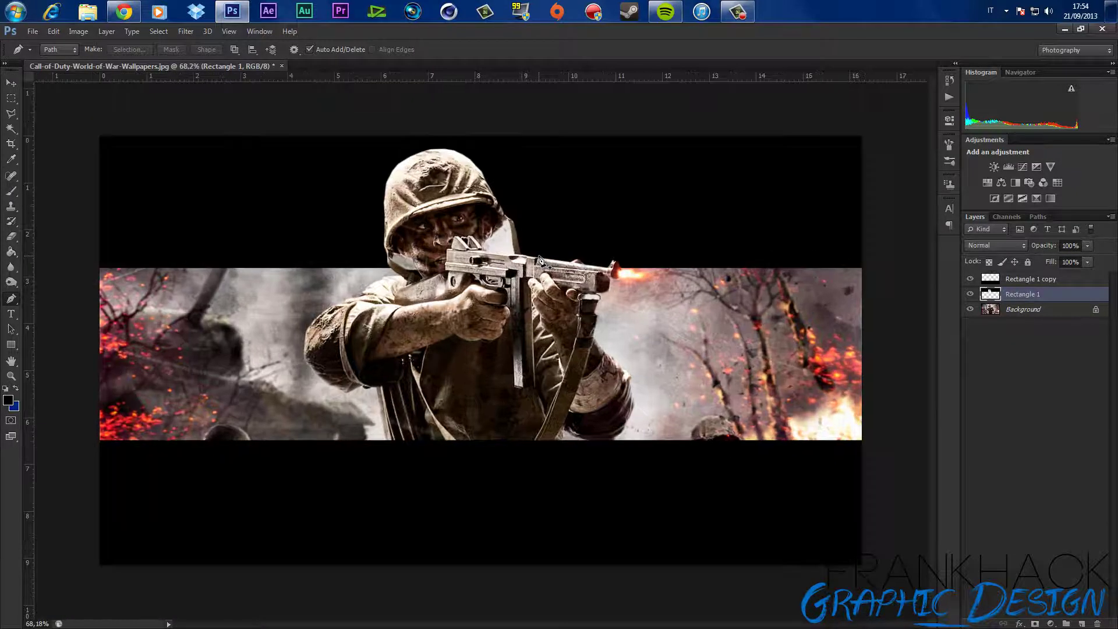
{"action": "scroll", "coordinate": [539, 260], "scroll_direction": "up", "scroll_amount": 1}
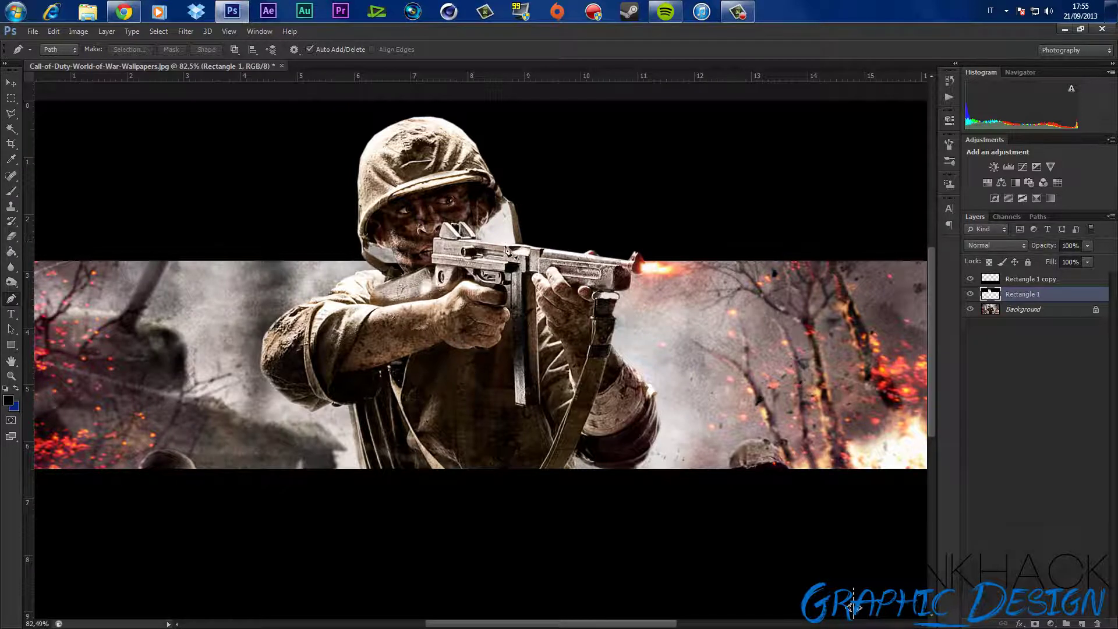
Step: On the Background layer, trace a closed path around the pale patch between helmet and gun
{"action": "scroll", "coordinate": [476, 242], "scroll_direction": "up", "scroll_amount": 3}
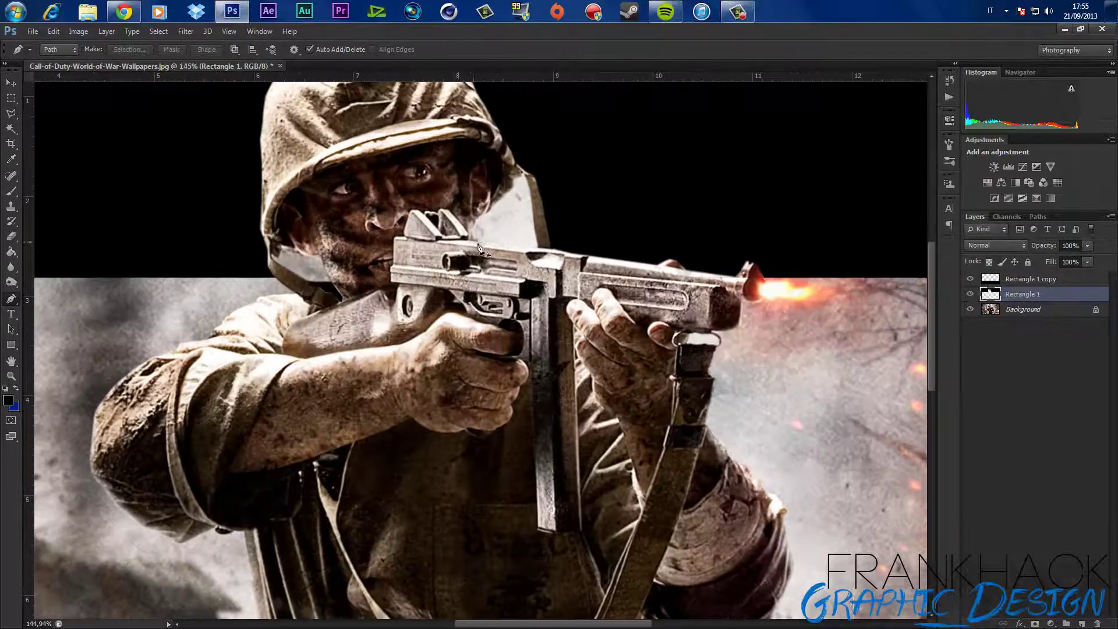
{"action": "scroll", "coordinate": [474, 247], "scroll_direction": "up", "scroll_amount": 2}
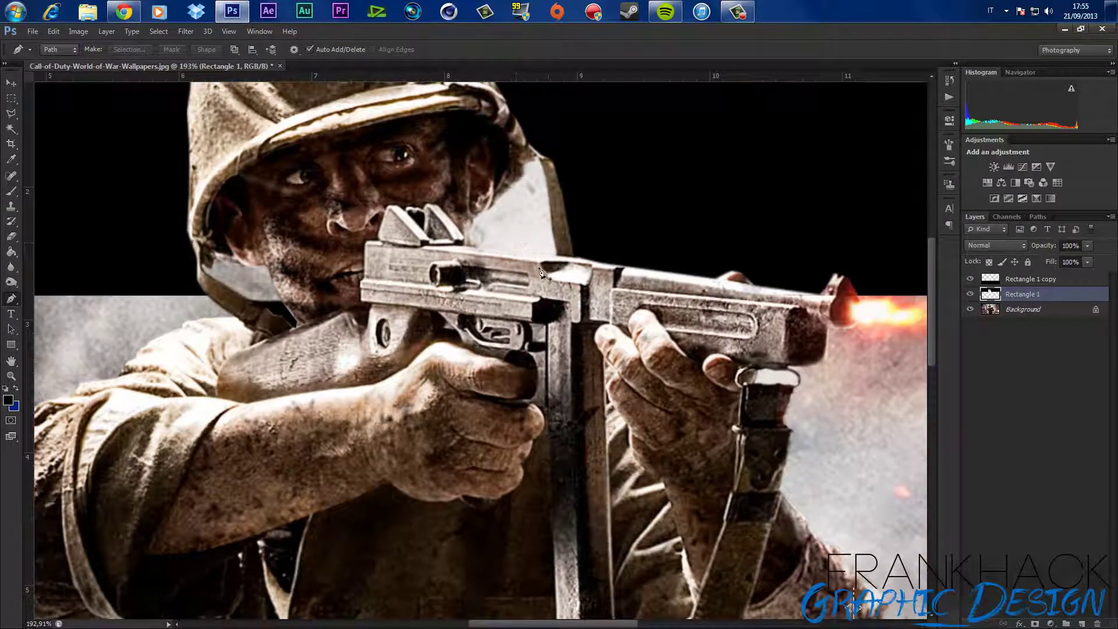
{"action": "left_click", "coordinate": [1057, 309]}
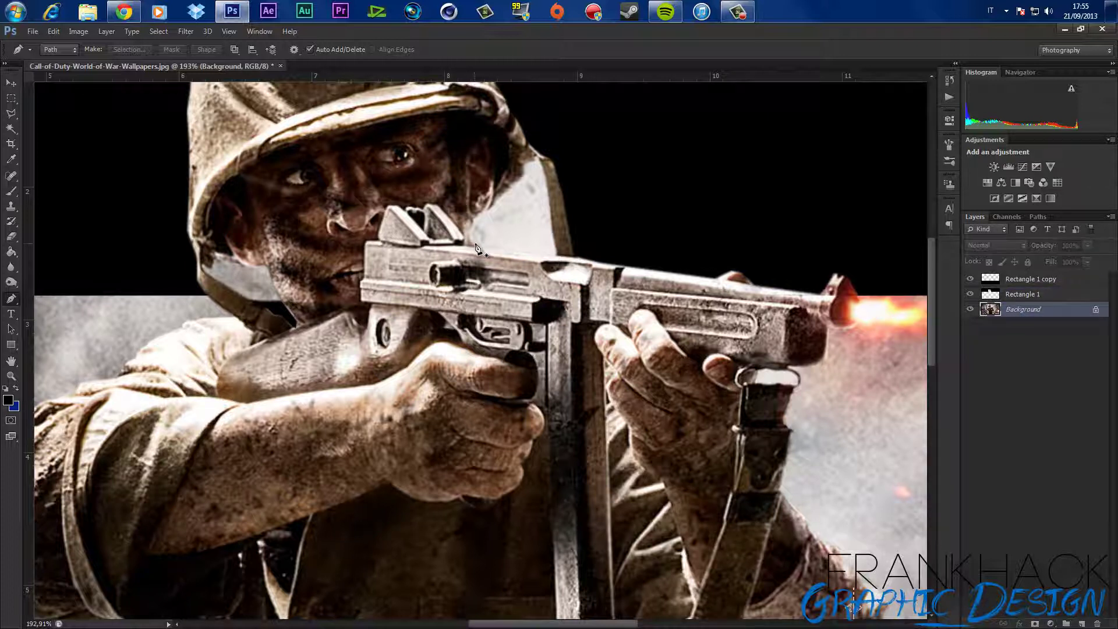
{"action": "left_click", "coordinate": [476, 248]}
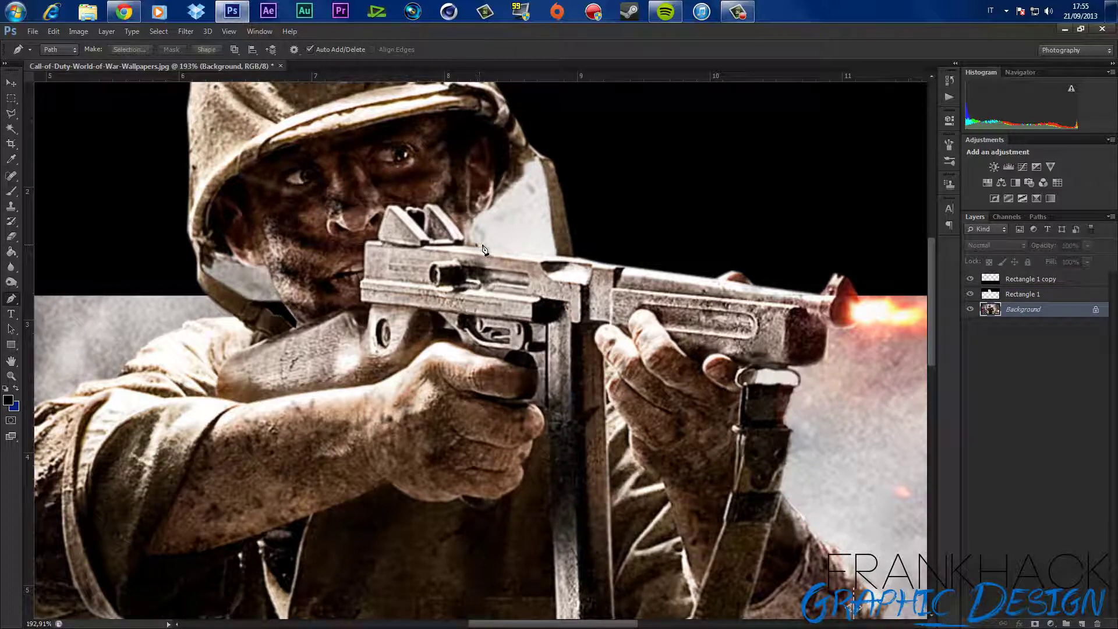
{"action": "left_click", "coordinate": [557, 257]}
{"action": "left_click", "coordinate": [536, 158]}
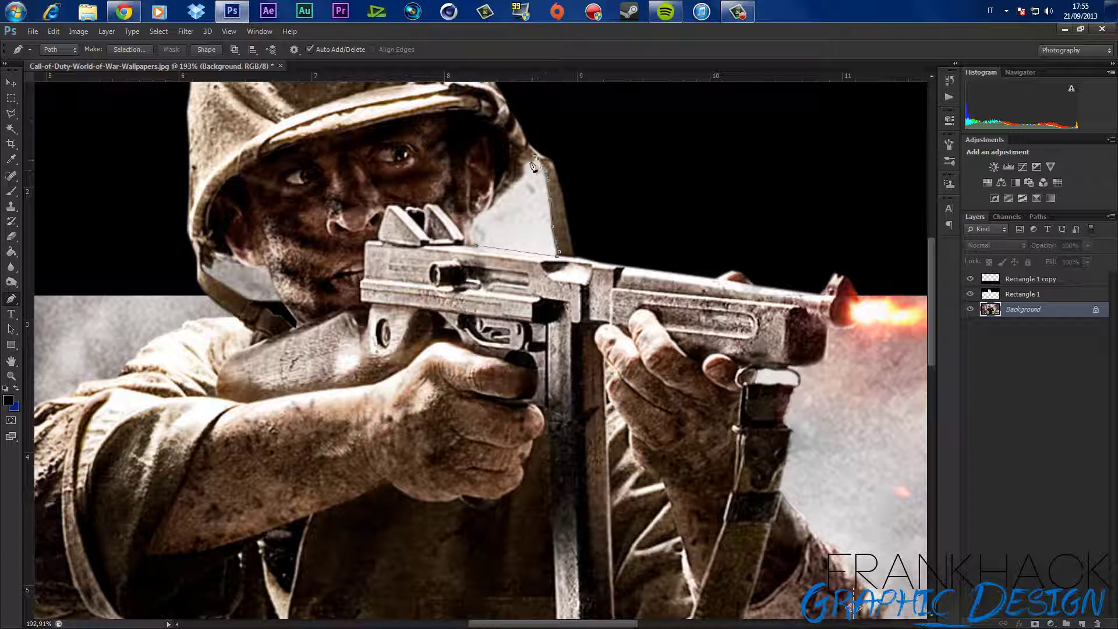
{"action": "left_click", "coordinate": [511, 187]}
{"action": "left_click", "coordinate": [498, 201]}
{"action": "left_click", "coordinate": [470, 222]}
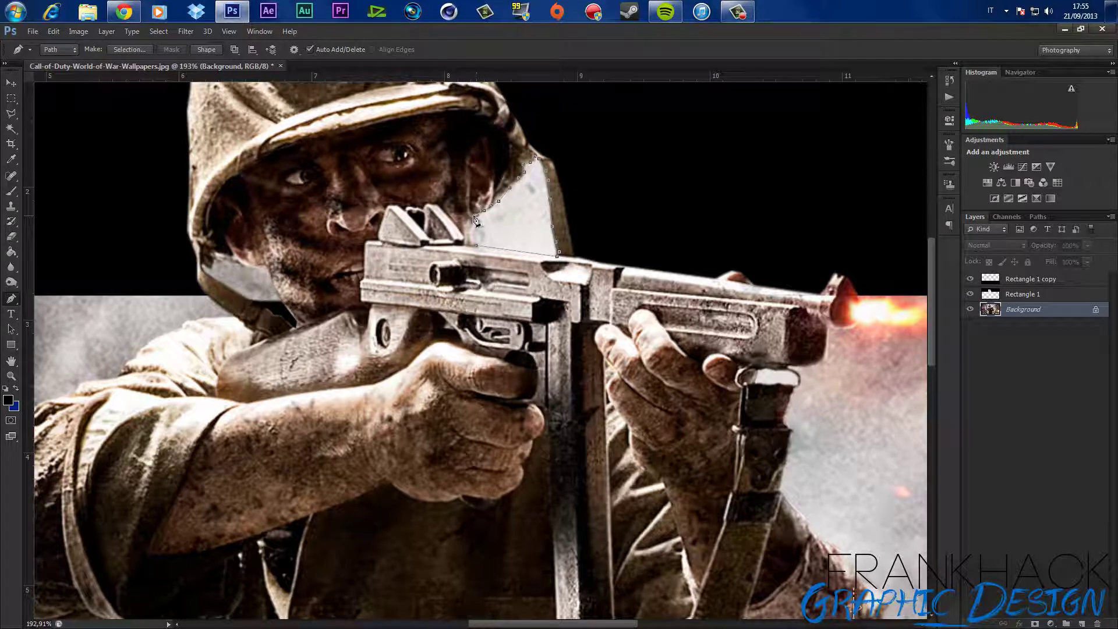
{"action": "left_click", "coordinate": [476, 251]}
{"action": "right_click", "coordinate": [493, 240]}
Step: Select the pale patch from the path, brush it solid black, then deselect and fit view
{"action": "left_click", "coordinate": [541, 296]}
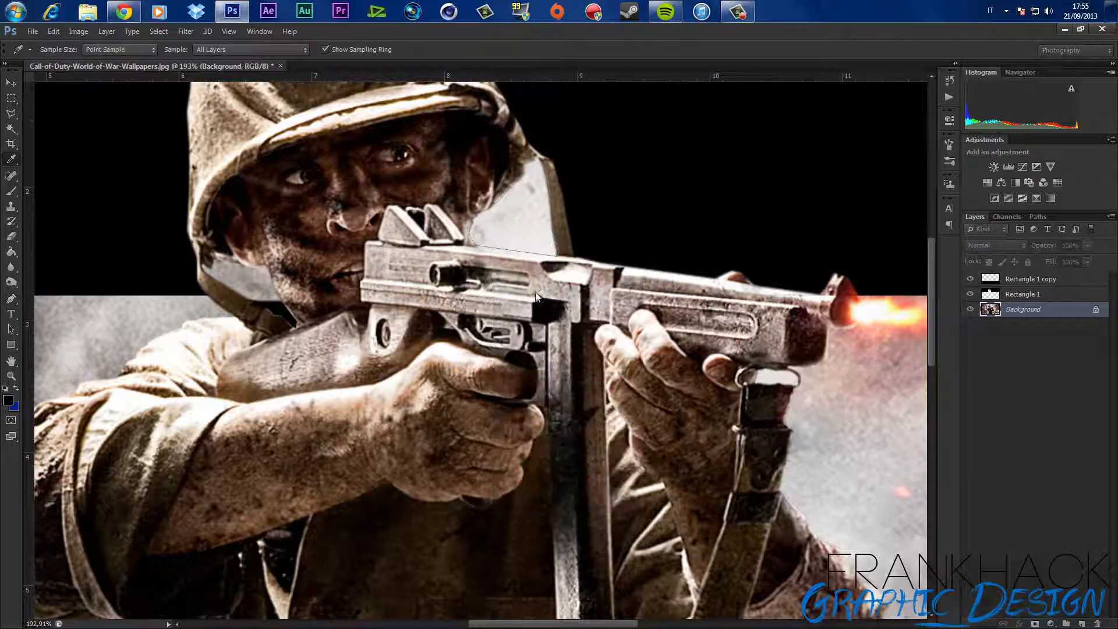
{"action": "key", "text": "Return"}
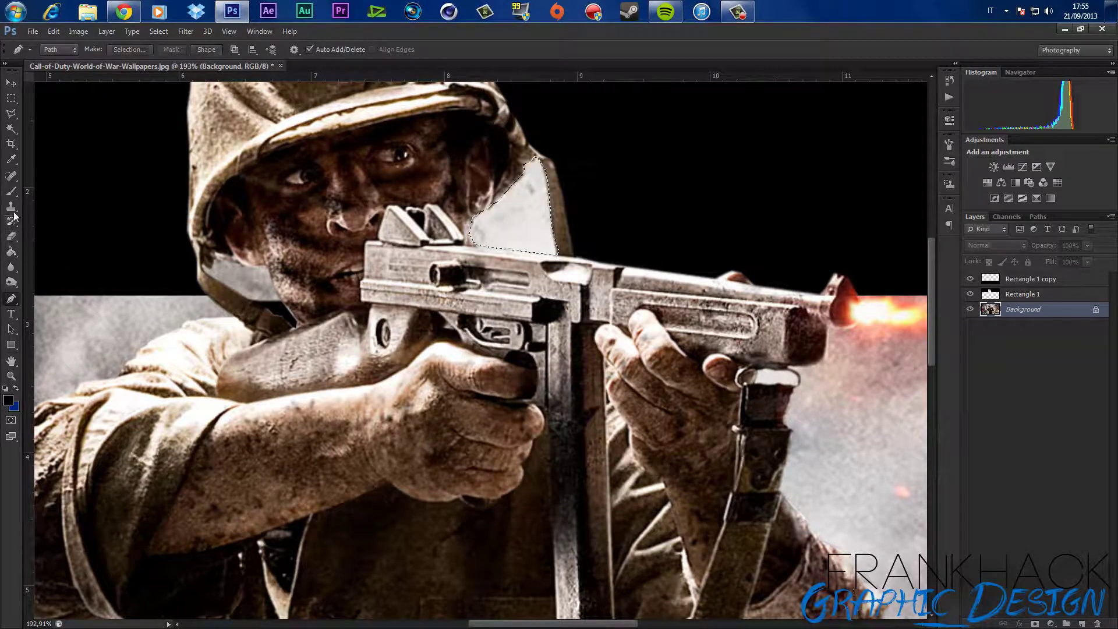
{"action": "left_click", "coordinate": [11, 191]}
{"action": "left_click", "coordinate": [12, 398]}
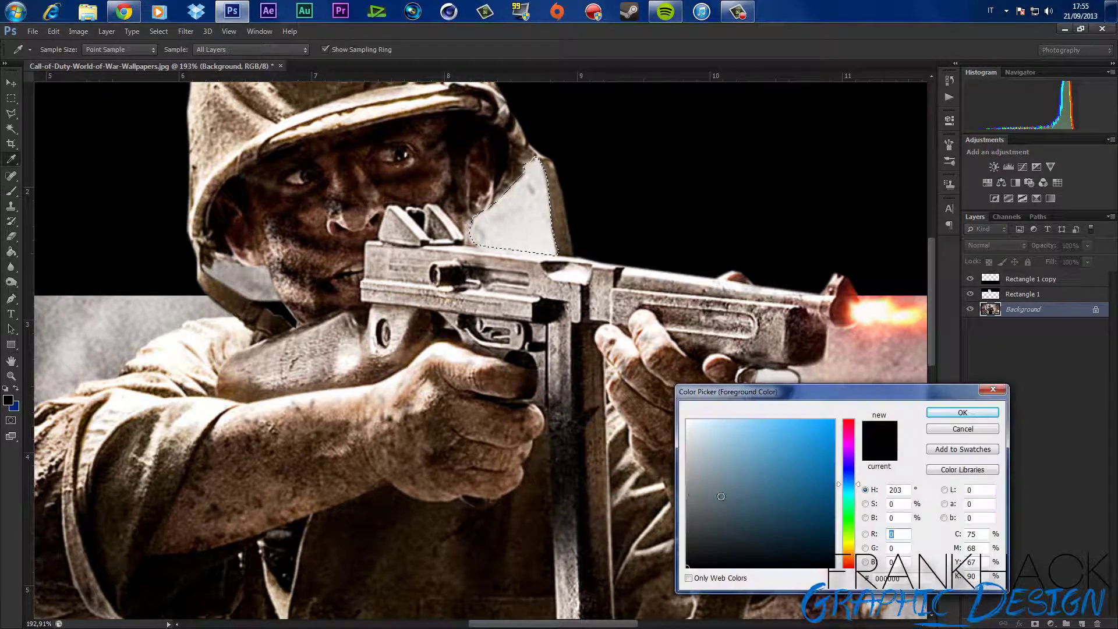
{"action": "key", "text": "Return"}
{"action": "mouse_move", "coordinate": [488, 232]}
{"action": "left_mouse_down"}
{"action": "mouse_move", "coordinate": [524, 192]}
{"action": "mouse_move", "coordinate": [542, 233]}
{"action": "mouse_move", "coordinate": [579, 215]}
{"action": "mouse_move", "coordinate": [530, 175]}
{"action": "mouse_move", "coordinate": [495, 192]}
{"action": "mouse_move", "coordinate": [477, 239]}
{"action": "left_mouse_up"}
{"action": "key", "text": "ctrl+d"}
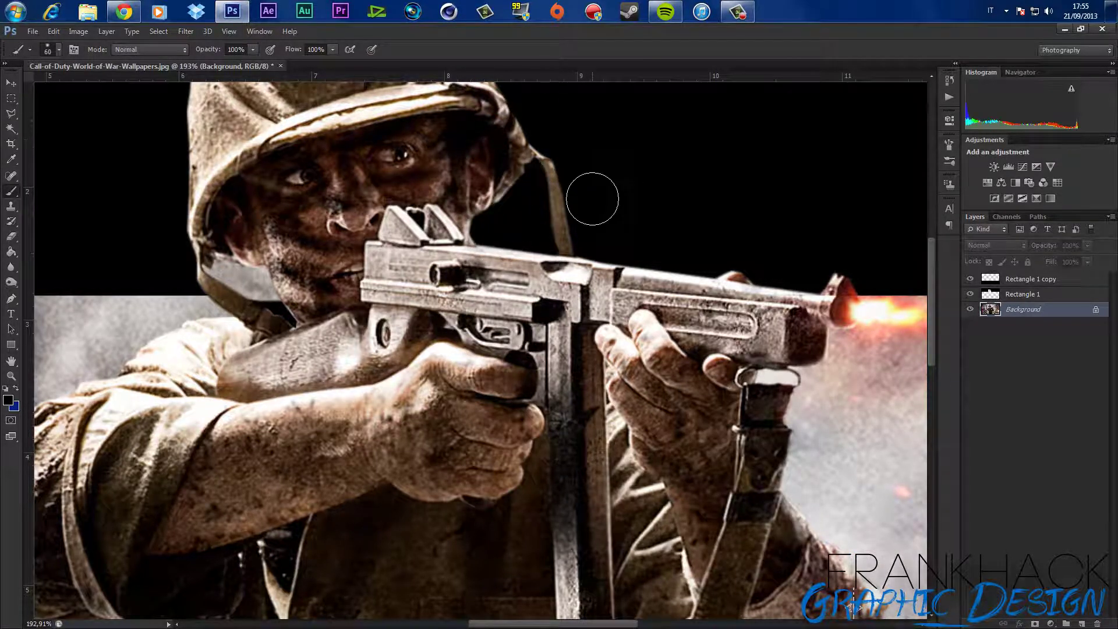
{"action": "key", "text": "ctrl+0"}
{"action": "scroll", "coordinate": [607, 235], "scroll_direction": "down", "scroll_amount": 2}
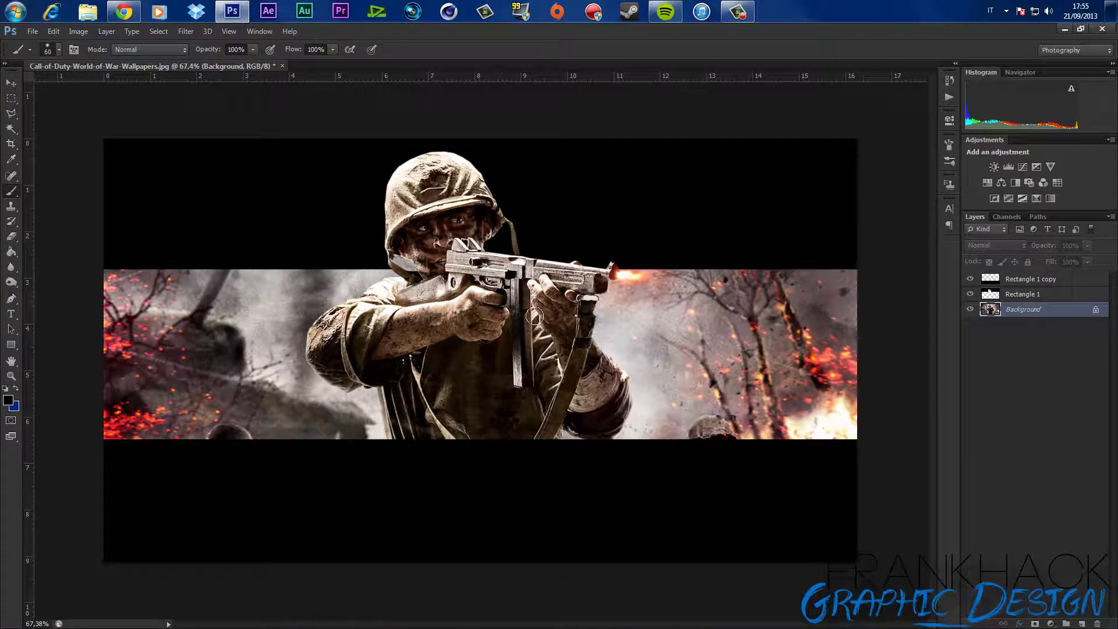
{"action": "scroll", "coordinate": [472, 341], "scroll_direction": "up", "scroll_amount": 2}
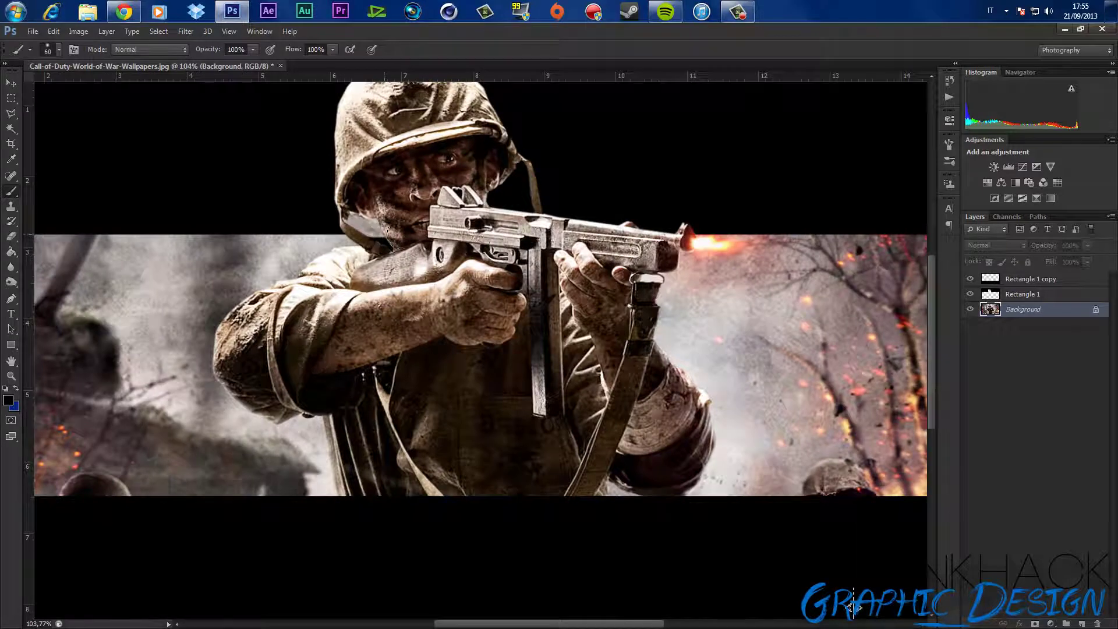
{"action": "scroll", "coordinate": [461, 237], "scroll_direction": "up", "scroll_amount": 1}
{"action": "scroll", "coordinate": [461, 237], "scroll_direction": "up", "scroll_amount": 2}
Step: Pen-trace the pale patch beside the cheek and chin strap and make it a selection
{"action": "scroll", "coordinate": [461, 237], "scroll_direction": "up", "scroll_amount": 1}
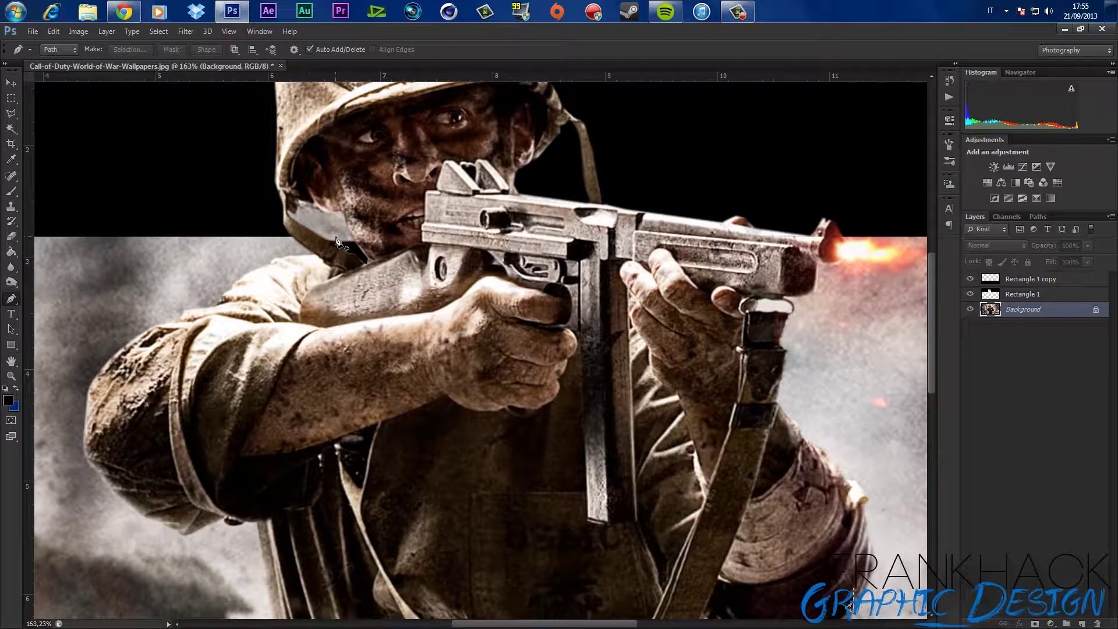
{"action": "scroll", "coordinate": [328, 251], "scroll_direction": "up", "scroll_amount": 3}
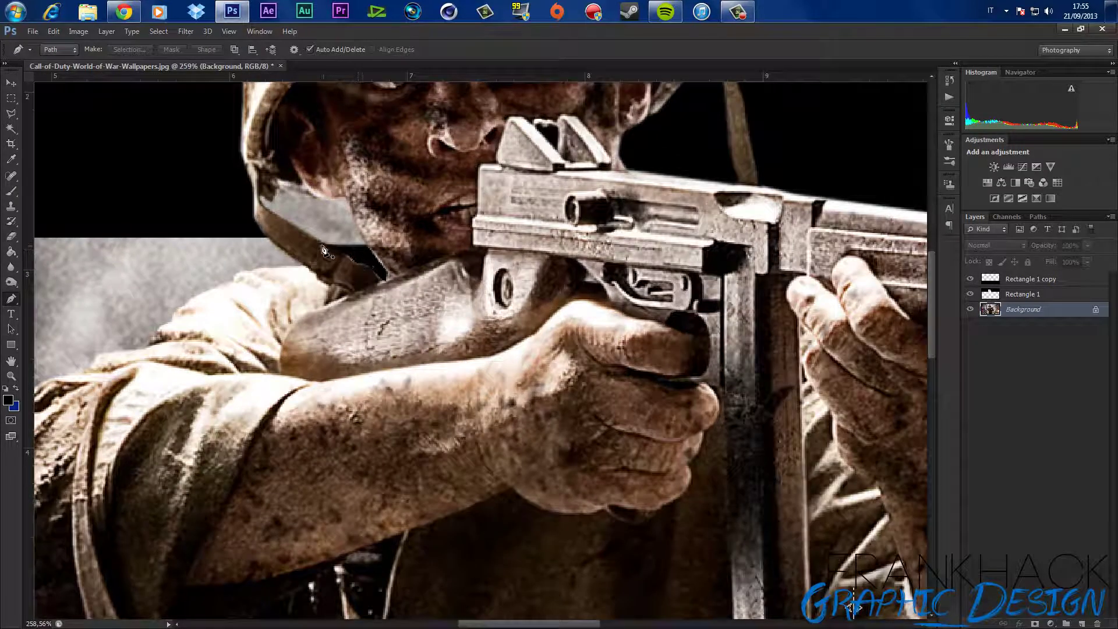
{"action": "left_click", "coordinate": [323, 245]}
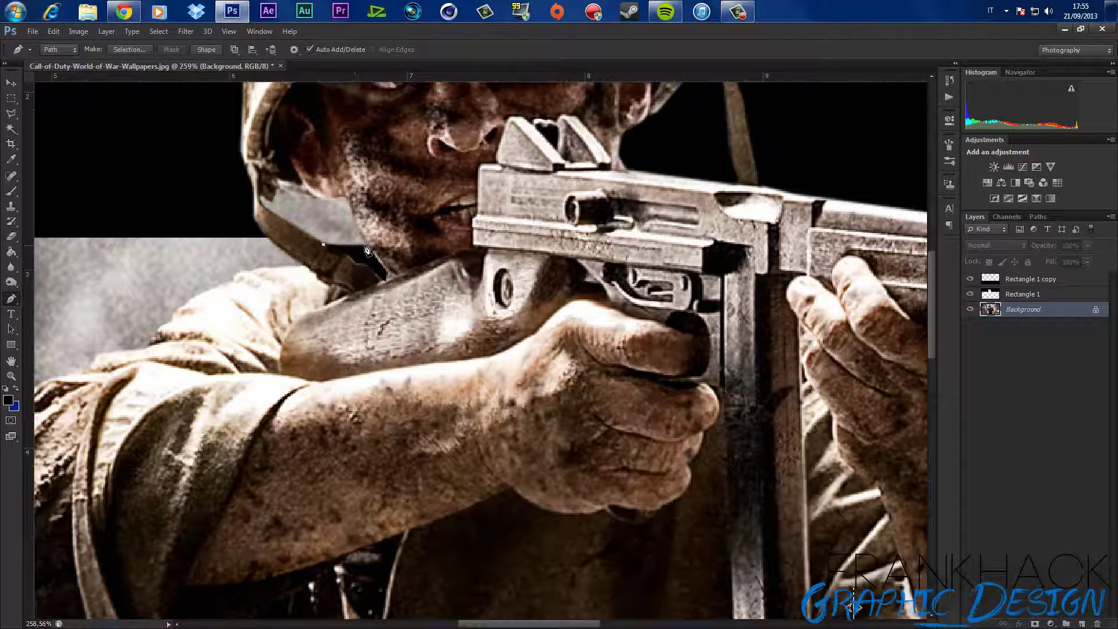
{"action": "left_click", "coordinate": [365, 245]}
{"action": "left_click", "coordinate": [344, 198]}
{"action": "left_click", "coordinate": [323, 198]}
{"action": "left_click", "coordinate": [277, 190]}
{"action": "left_click", "coordinate": [272, 213]}
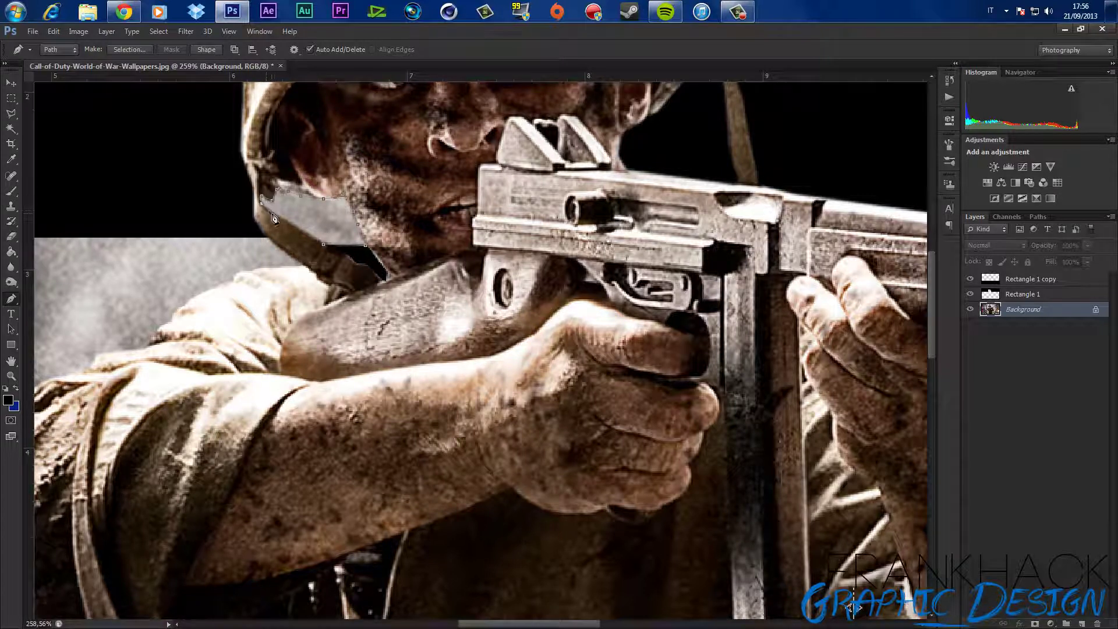
{"action": "right_click", "coordinate": [323, 246]}
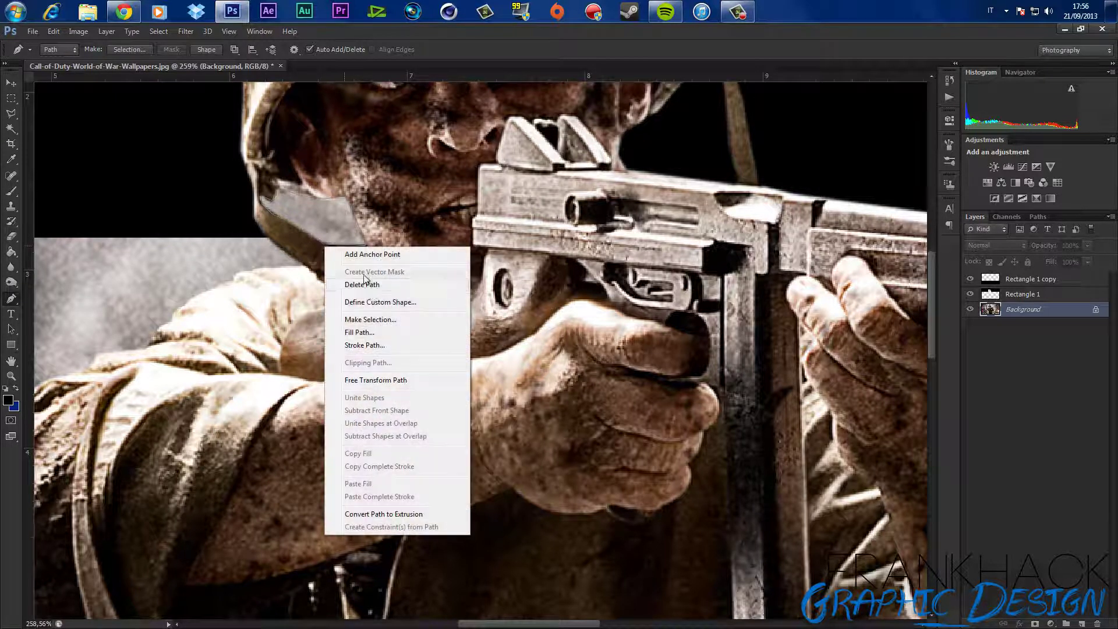
{"action": "left_click", "coordinate": [377, 319]}
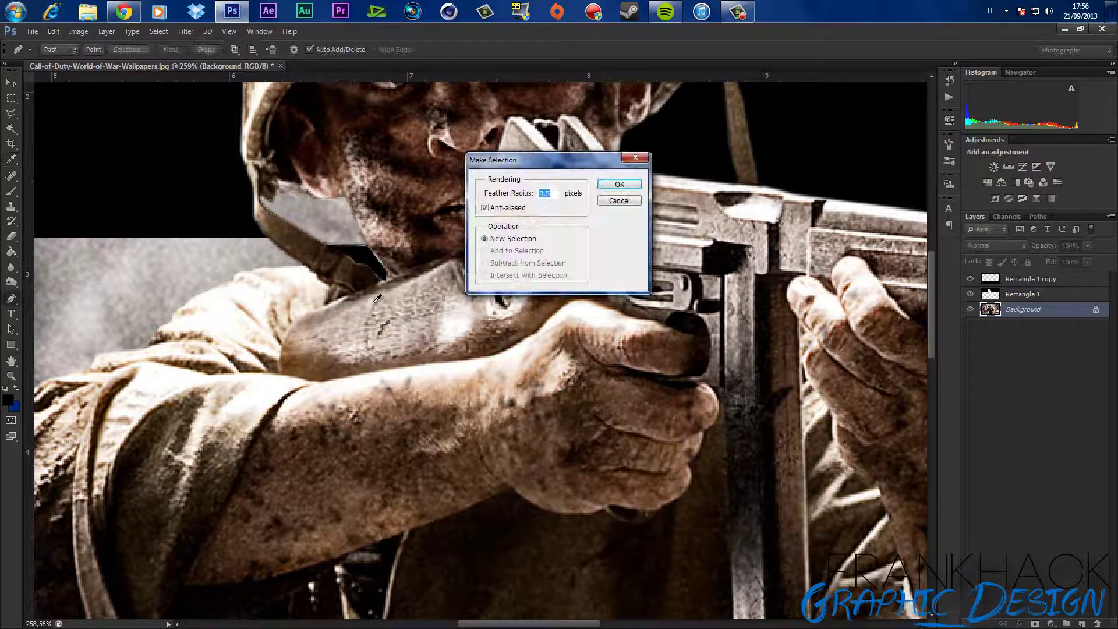
{"action": "key", "text": "Return"}
Step: Paint the selected pale patch black with the Brush tool
{"action": "left_click", "coordinate": [11, 191]}
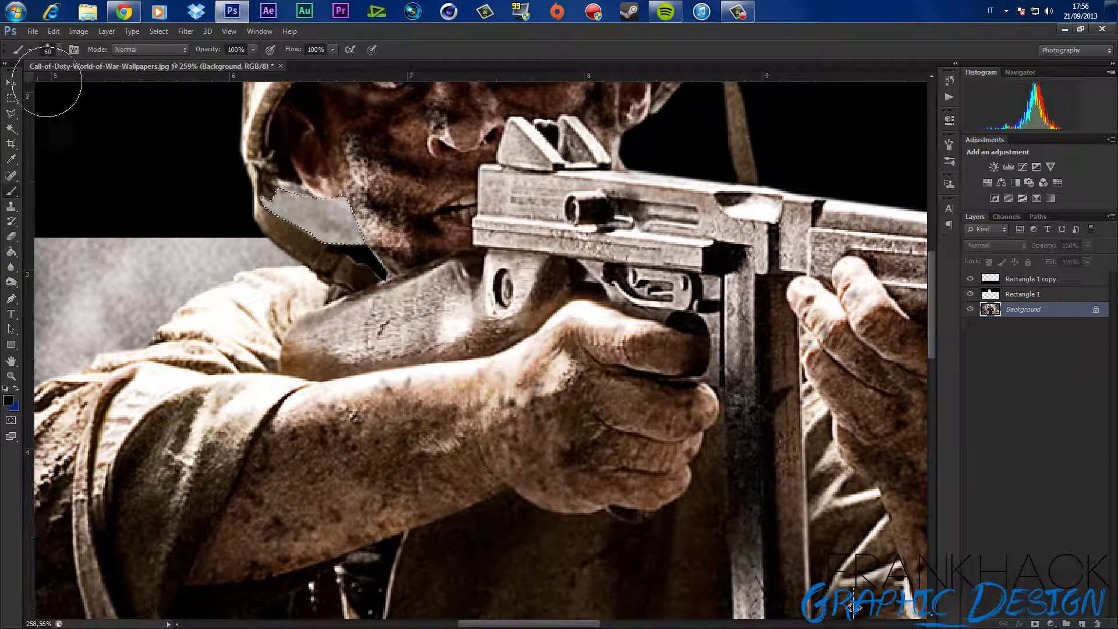
{"action": "left_click_drag", "start_coordinate": [335, 225], "coordinate": [243, 207]}
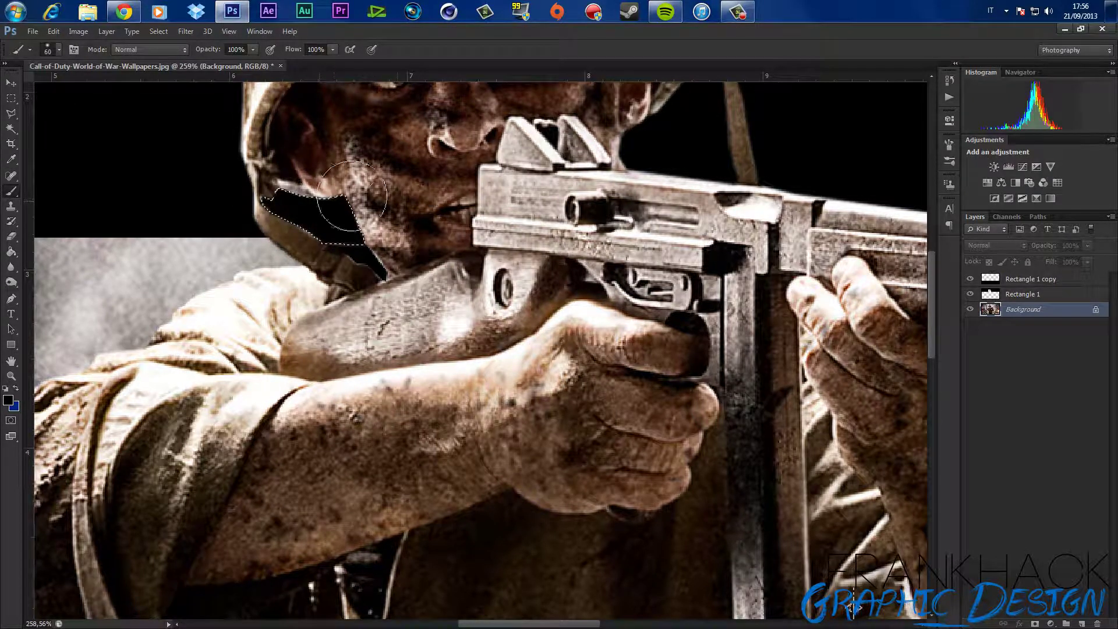
{"action": "scroll", "coordinate": [406, 234], "scroll_direction": "down", "scroll_amount": 2}
{"action": "scroll", "coordinate": [406, 234], "scroll_direction": "down", "scroll_amount": 2}
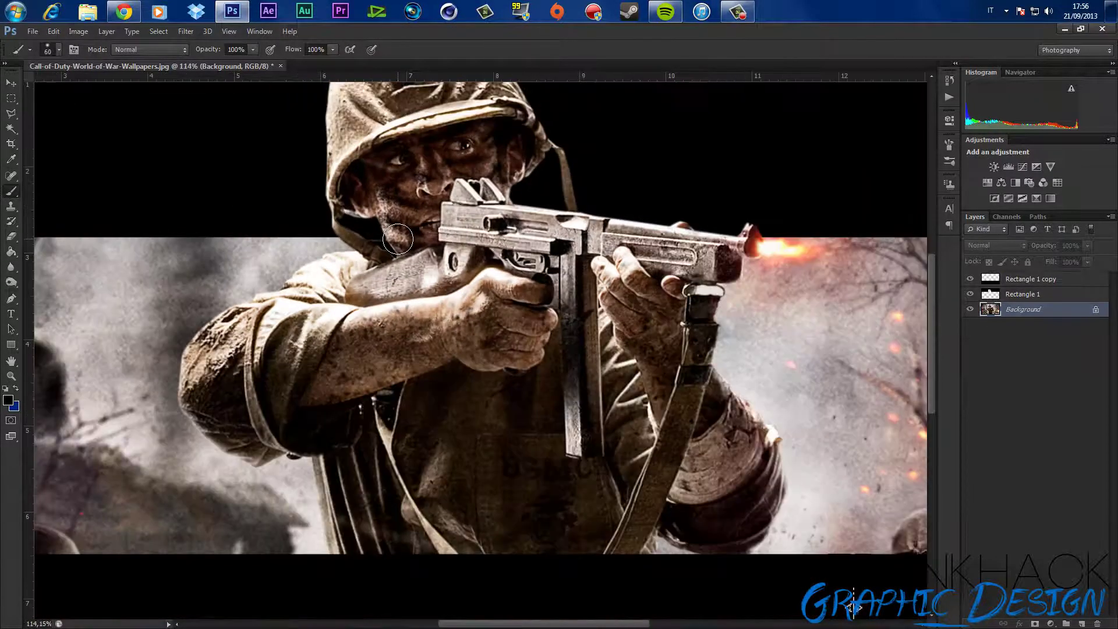
{"action": "scroll", "coordinate": [406, 268], "scroll_direction": "down", "scroll_amount": 2}
{"action": "scroll", "coordinate": [406, 304], "scroll_direction": "down", "scroll_amount": 1}
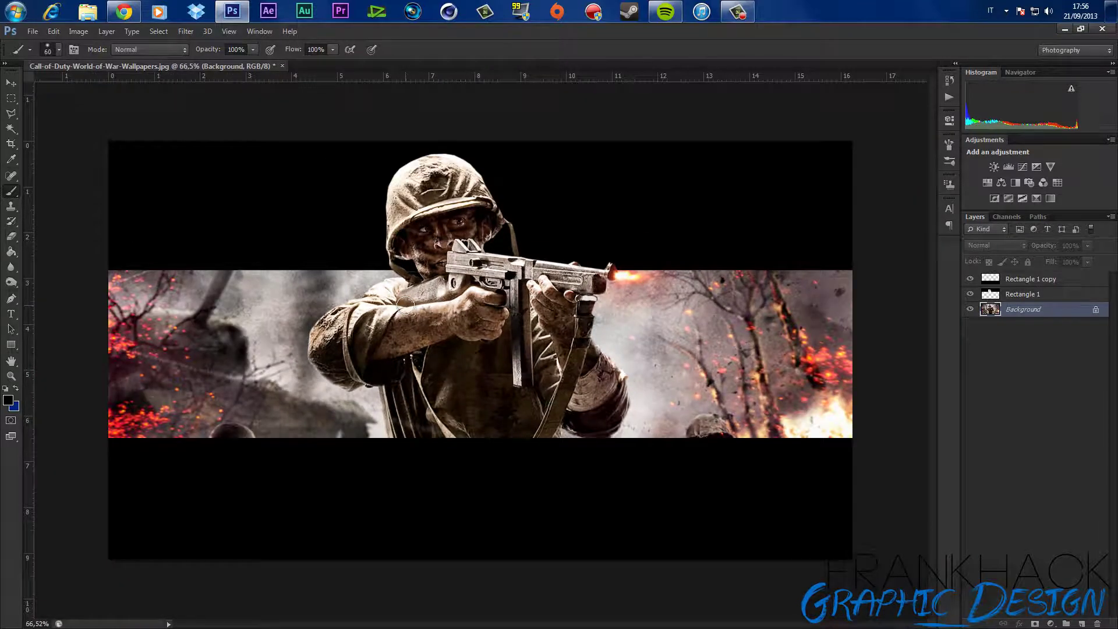
{"action": "scroll", "coordinate": [406, 304], "scroll_direction": "up", "scroll_amount": 2}
{"action": "scroll", "coordinate": [410, 285], "scroll_direction": "up", "scroll_amount": 2}
{"action": "scroll", "coordinate": [419, 262], "scroll_direction": "up", "scroll_amount": 1}
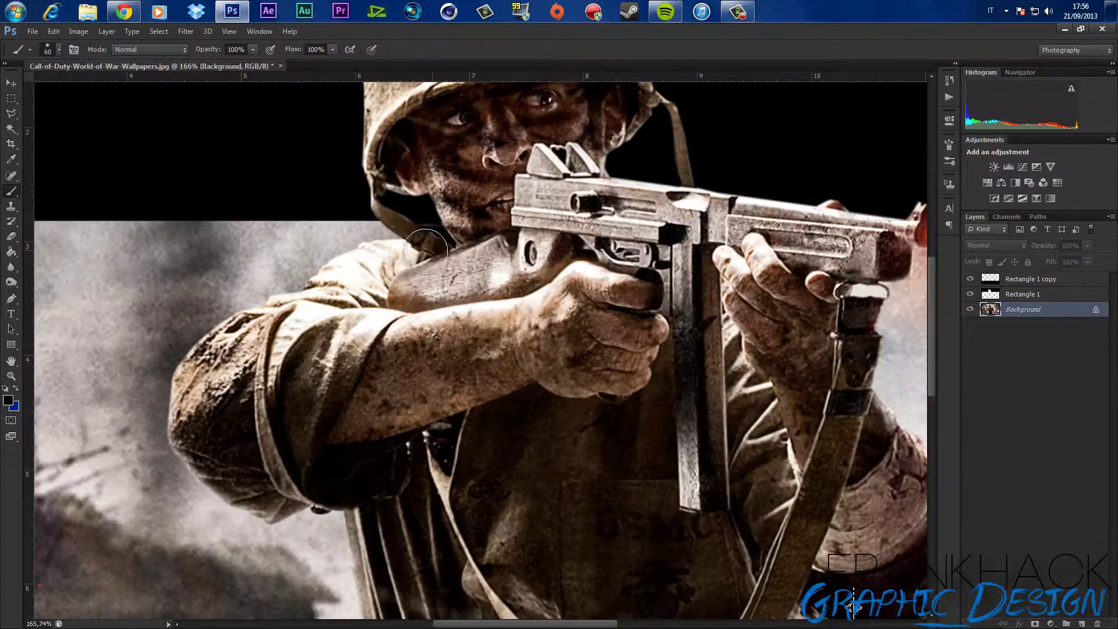
Step: On Rectangle 1, erase the bar edge around the strap (Eraser flow 58%), then fit the image on screen
{"action": "scroll", "coordinate": [428, 247], "scroll_direction": "up", "scroll_amount": 1}
{"action": "scroll", "coordinate": [432, 241], "scroll_direction": "up", "scroll_amount": 1}
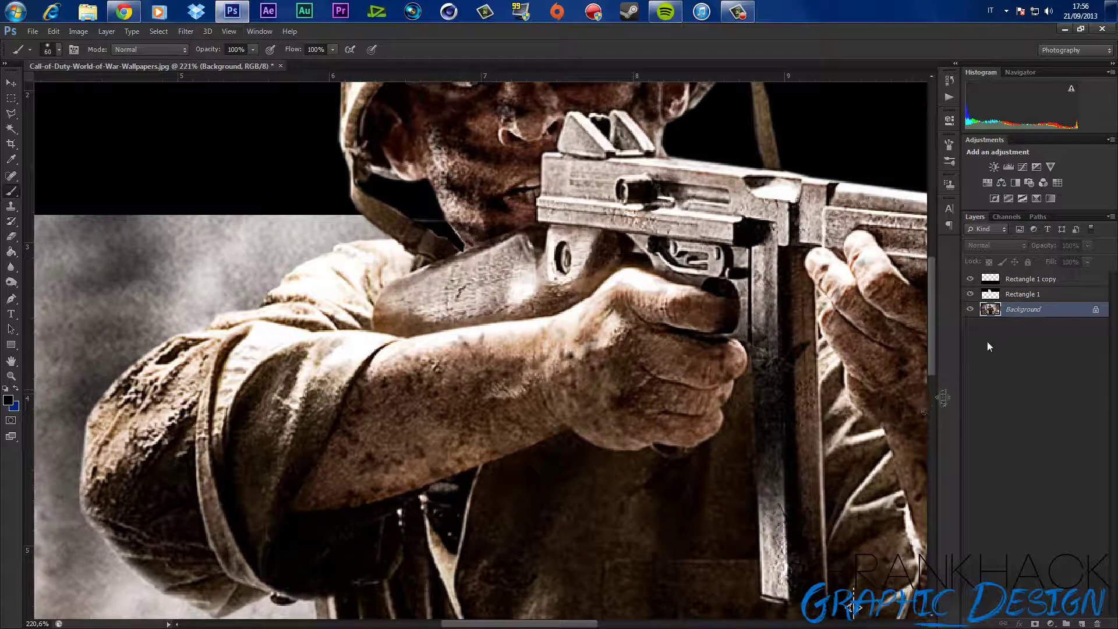
{"action": "left_click", "coordinate": [1030, 294]}
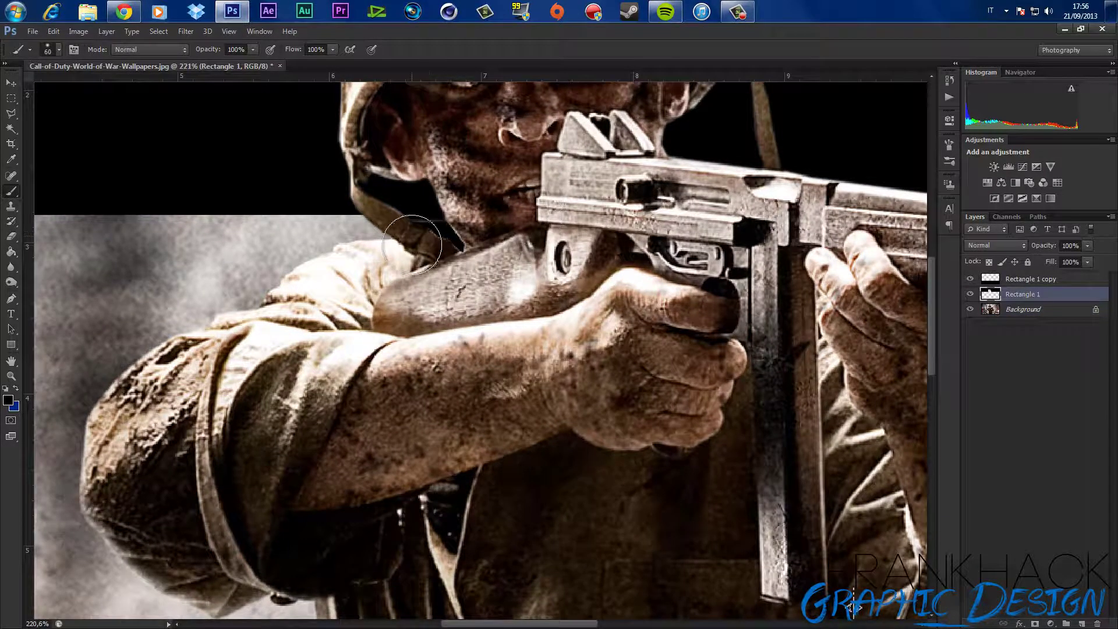
{"action": "left_click", "coordinate": [11, 236]}
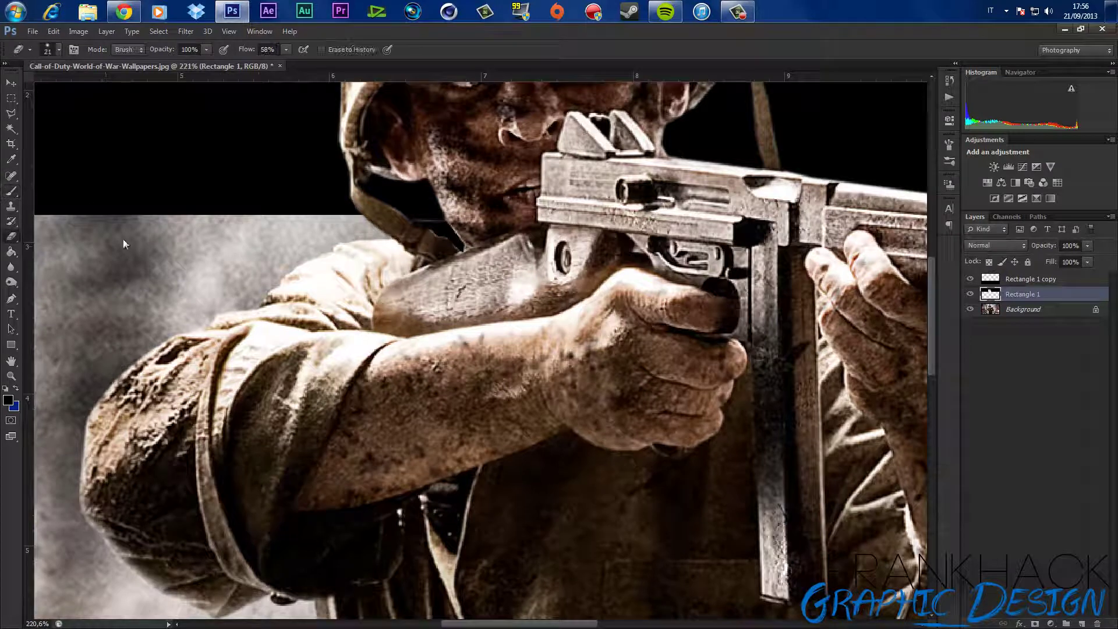
{"action": "left_click_drag", "start_coordinate": [381, 243], "coordinate": [398, 230]}
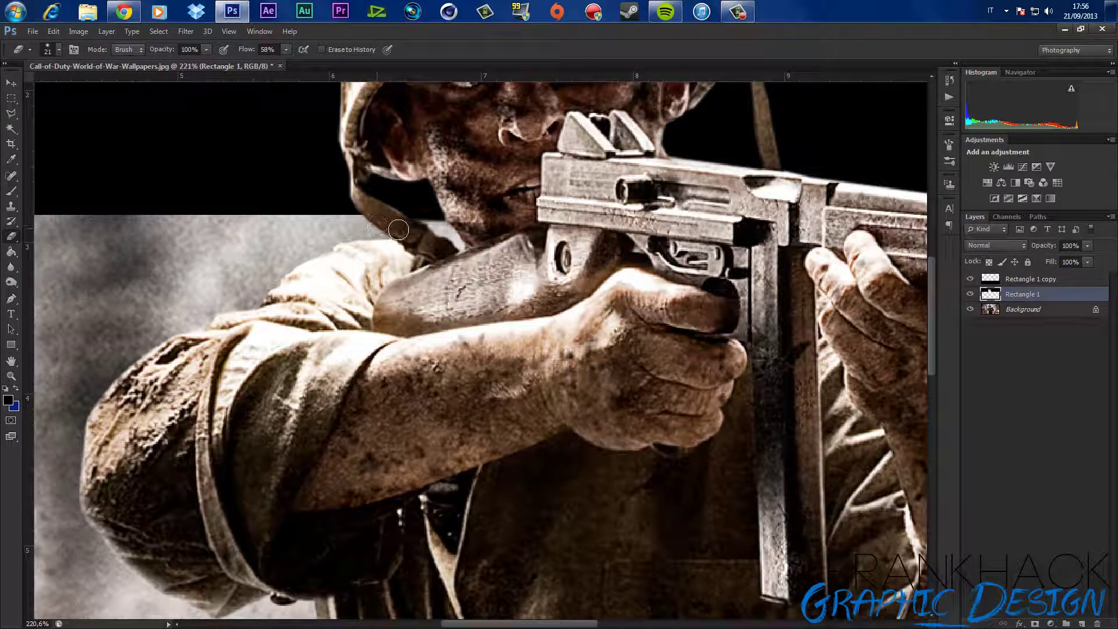
{"action": "key", "text": "ctrl+0"}
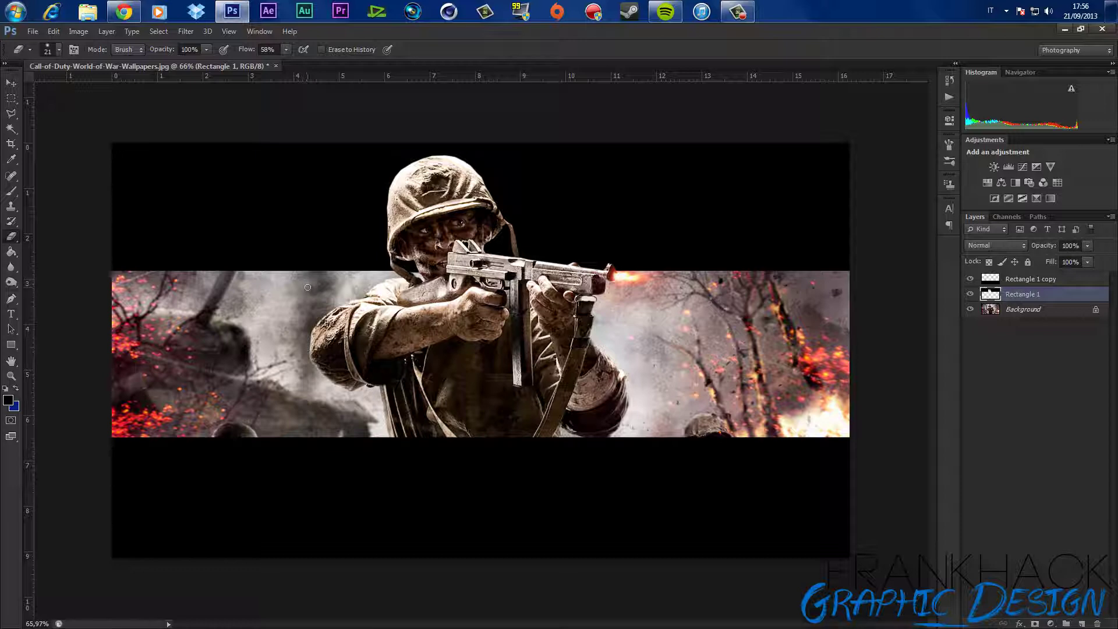
Step: Erase the bar edge along the top of the gun barrel near the muzzle
{"action": "scroll", "coordinate": [579, 314], "scroll_direction": "up", "scroll_amount": 5}
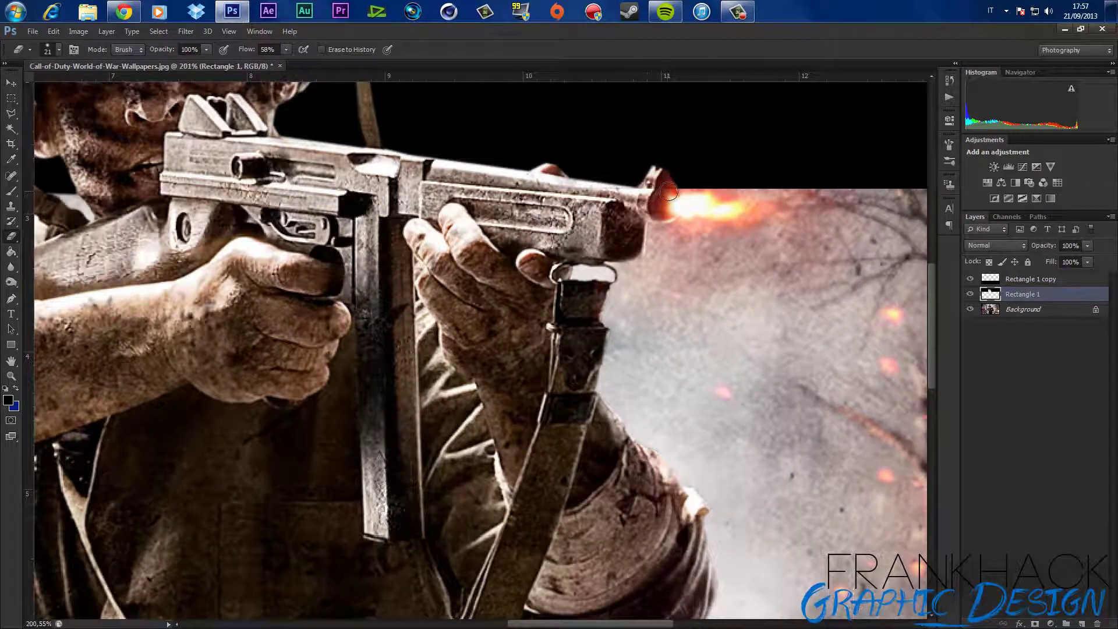
{"action": "left_click_drag", "start_coordinate": [660, 190], "coordinate": [542, 187]}
{"action": "scroll", "coordinate": [432, 264], "scroll_direction": "down", "scroll_amount": 10}
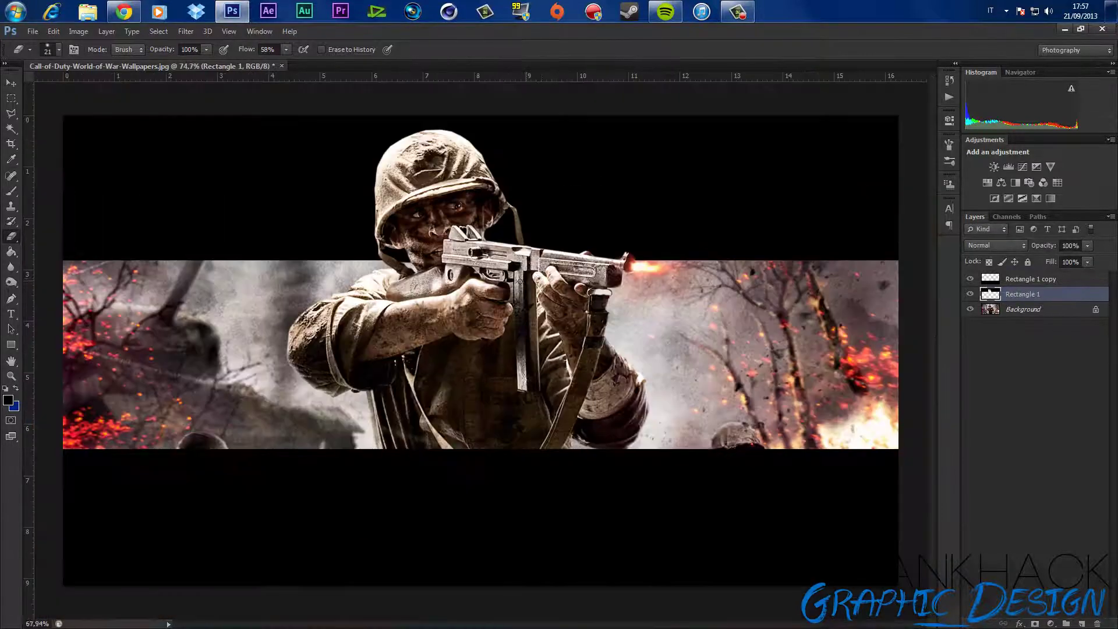